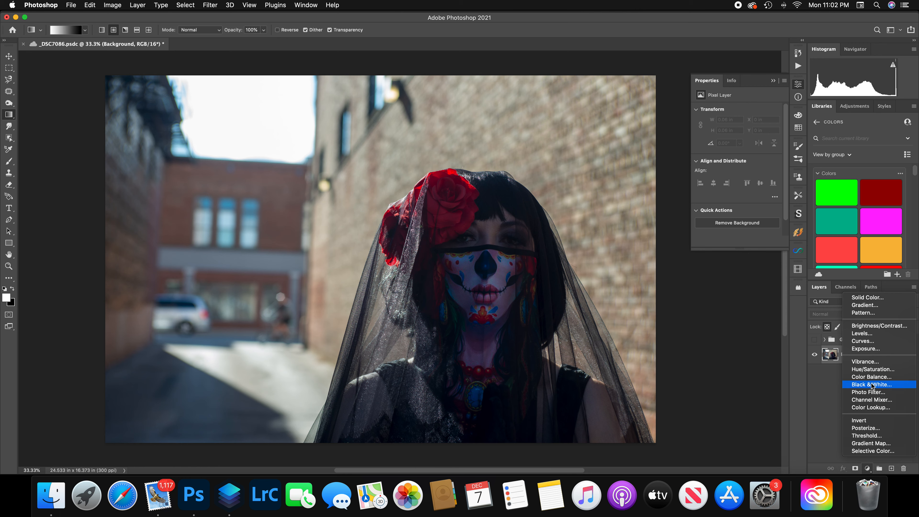
Add a Curves adjustment layer that brightens the midtones from input 74 to output 128, and invert its mask to black
{"action": "left_click", "coordinate": [872, 342]}
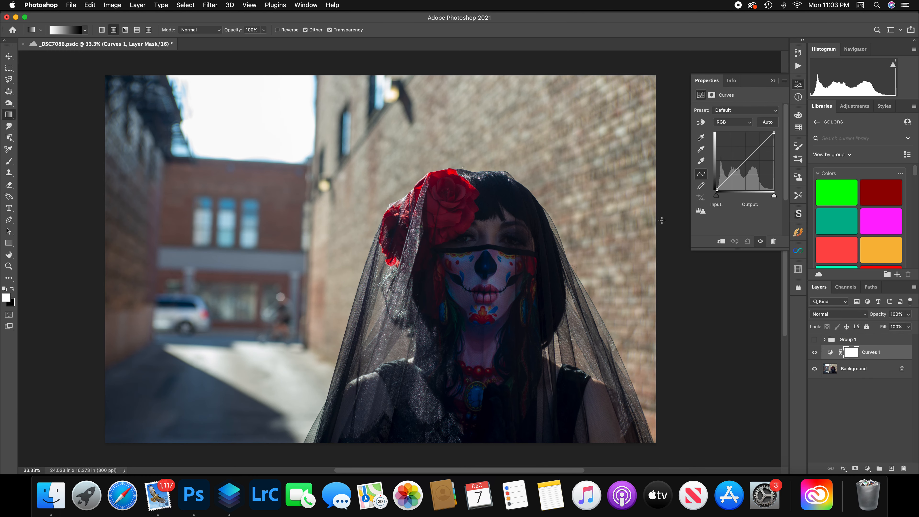
{"action": "mouse_move", "coordinate": [739, 166]}
{"action": "left_mouse_down"}
{"action": "mouse_move", "coordinate": [735, 152]}
{"action": "mouse_move", "coordinate": [733, 161]}
{"action": "left_mouse_up"}
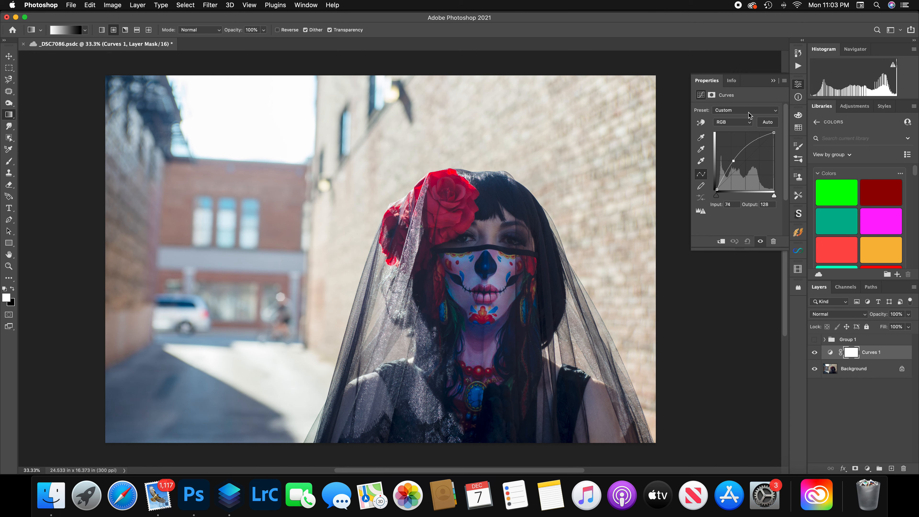
{"action": "left_click", "coordinate": [773, 81]}
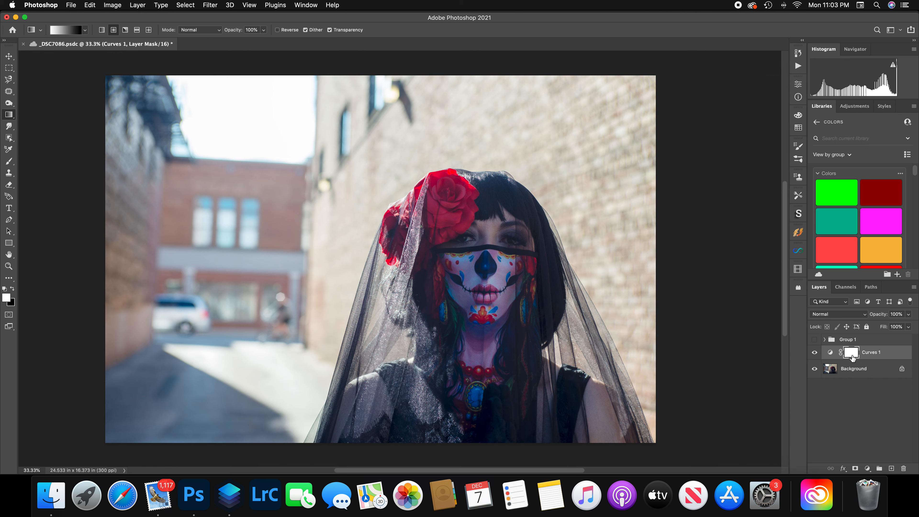
{"action": "key", "text": "super+i"}
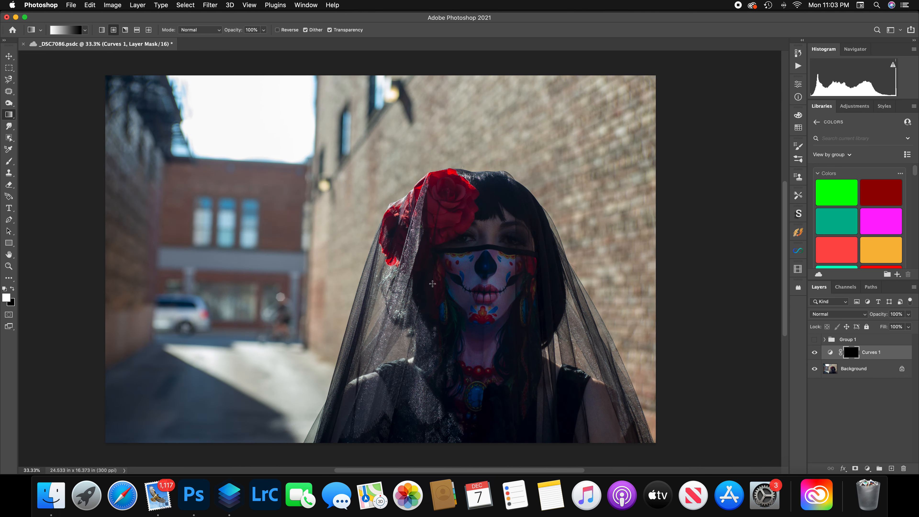
With a white brush at 100% flow and 12% opacity, paint the brightening onto the woman's face, body and veil in the mask
{"action": "key", "text": "b"}
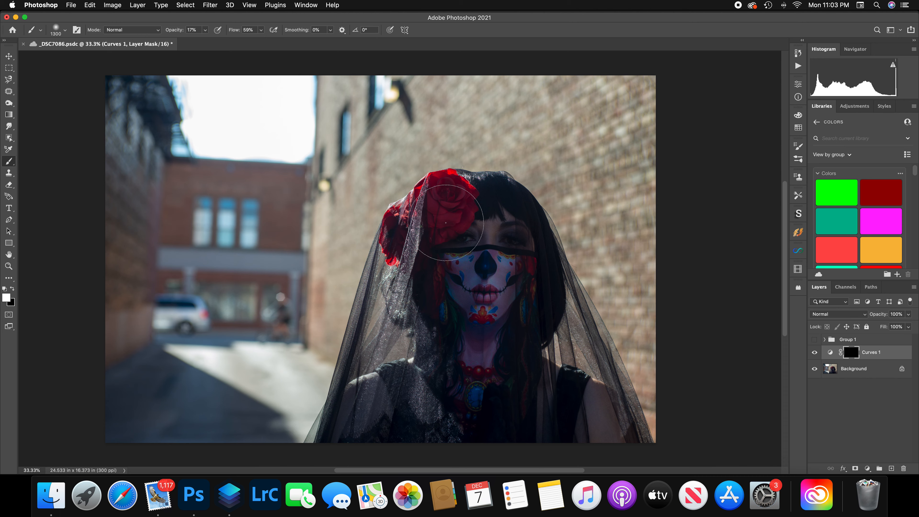
{"action": "left_click", "coordinate": [261, 30]}
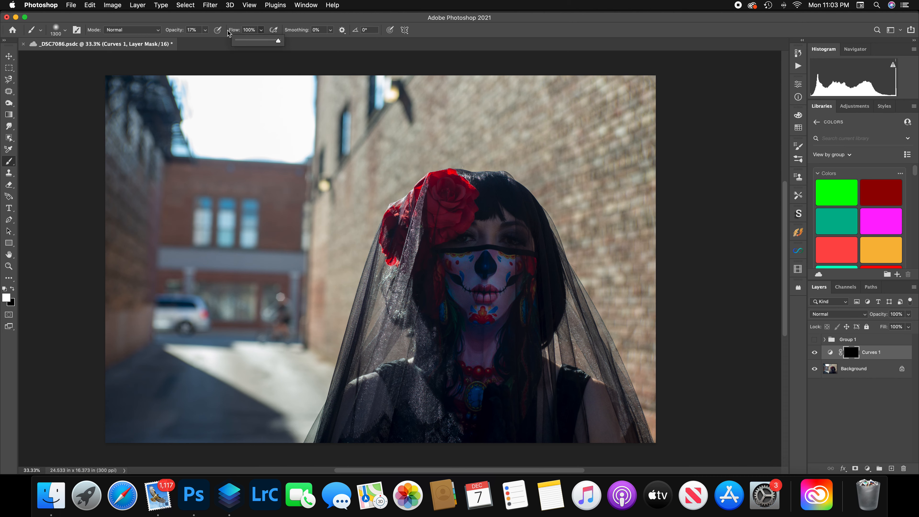
{"action": "left_click", "coordinate": [204, 31]}
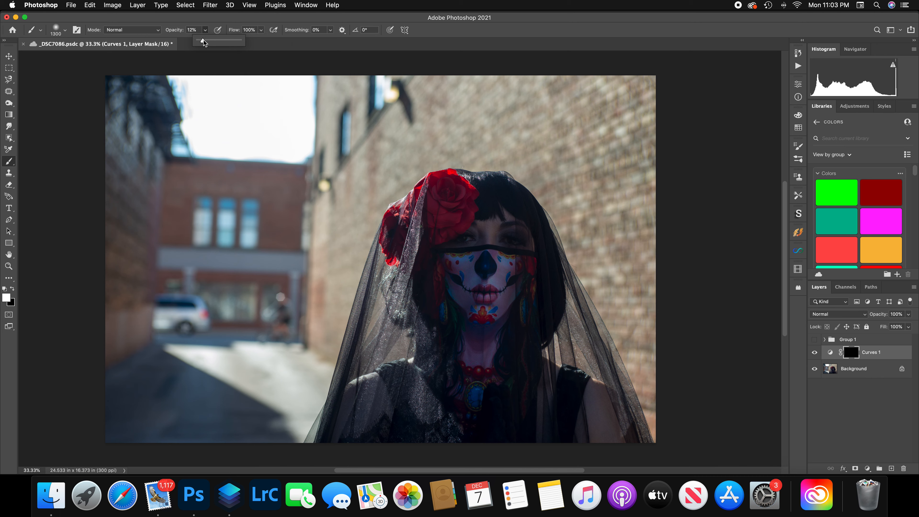
{"action": "mouse_move", "coordinate": [456, 262]}
{"action": "left_mouse_down"}
{"action": "mouse_move", "coordinate": [483, 235]}
{"action": "mouse_move", "coordinate": [483, 276]}
{"action": "mouse_move", "coordinate": [476, 221]}
{"action": "mouse_move", "coordinate": [501, 273]}
{"action": "mouse_move", "coordinate": [491, 227]}
{"action": "mouse_move", "coordinate": [511, 261]}
{"action": "mouse_move", "coordinate": [500, 225]}
{"action": "mouse_move", "coordinate": [516, 262]}
{"action": "mouse_move", "coordinate": [464, 220]}
{"action": "mouse_move", "coordinate": [417, 304]}
{"action": "mouse_move", "coordinate": [434, 302]}
{"action": "mouse_move", "coordinate": [439, 262]}
{"action": "mouse_move", "coordinate": [430, 245]}
{"action": "mouse_move", "coordinate": [422, 306]}
{"action": "mouse_move", "coordinate": [424, 243]}
{"action": "mouse_move", "coordinate": [474, 304]}
{"action": "mouse_move", "coordinate": [502, 277]}
{"action": "mouse_move", "coordinate": [470, 307]}
{"action": "mouse_move", "coordinate": [467, 278]}
{"action": "mouse_move", "coordinate": [493, 289]}
{"action": "mouse_move", "coordinate": [468, 319]}
{"action": "mouse_move", "coordinate": [444, 269]}
{"action": "mouse_move", "coordinate": [491, 333]}
{"action": "mouse_move", "coordinate": [513, 247]}
{"action": "mouse_move", "coordinate": [533, 322]}
{"action": "mouse_move", "coordinate": [497, 303]}
{"action": "mouse_move", "coordinate": [505, 257]}
{"action": "mouse_move", "coordinate": [485, 292]}
{"action": "mouse_move", "coordinate": [493, 245]}
{"action": "mouse_move", "coordinate": [472, 367]}
{"action": "mouse_move", "coordinate": [453, 343]}
{"action": "mouse_move", "coordinate": [388, 428]}
{"action": "mouse_move", "coordinate": [417, 400]}
{"action": "mouse_move", "coordinate": [395, 399]}
{"action": "mouse_move", "coordinate": [342, 437]}
{"action": "mouse_move", "coordinate": [465, 401]}
{"action": "mouse_move", "coordinate": [466, 446]}
{"action": "mouse_move", "coordinate": [511, 383]}
{"action": "mouse_move", "coordinate": [525, 424]}
{"action": "mouse_move", "coordinate": [561, 409]}
{"action": "mouse_move", "coordinate": [576, 430]}
{"action": "mouse_move", "coordinate": [570, 412]}
{"action": "mouse_move", "coordinate": [599, 427]}
{"action": "mouse_move", "coordinate": [580, 409]}
{"action": "mouse_move", "coordinate": [602, 440]}
{"action": "mouse_move", "coordinate": [591, 421]}
{"action": "mouse_move", "coordinate": [596, 406]}
{"action": "mouse_move", "coordinate": [602, 428]}
{"action": "mouse_move", "coordinate": [508, 288]}
{"action": "mouse_move", "coordinate": [513, 241]}
{"action": "mouse_move", "coordinate": [470, 241]}
{"action": "mouse_move", "coordinate": [454, 231]}
{"action": "mouse_move", "coordinate": [405, 278]}
{"action": "mouse_move", "coordinate": [465, 215]}
{"action": "mouse_move", "coordinate": [521, 235]}
{"action": "mouse_move", "coordinate": [522, 245]}
{"action": "mouse_move", "coordinate": [489, 212]}
{"action": "mouse_move", "coordinate": [527, 212]}
{"action": "mouse_move", "coordinate": [523, 329]}
{"action": "mouse_move", "coordinate": [516, 305]}
{"action": "mouse_move", "coordinate": [461, 346]}
{"action": "mouse_move", "coordinate": [393, 436]}
{"action": "mouse_move", "coordinate": [346, 437]}
{"action": "mouse_move", "coordinate": [412, 275]}
{"action": "left_mouse_up"}
{"action": "mouse_move", "coordinate": [552, 315]}
{"action": "left_mouse_down"}
{"action": "mouse_move", "coordinate": [532, 418]}
{"action": "mouse_move", "coordinate": [530, 409]}
{"action": "mouse_move", "coordinate": [582, 382]}
{"action": "mouse_move", "coordinate": [523, 265]}
{"action": "mouse_move", "coordinate": [607, 392]}
{"action": "left_mouse_up"}
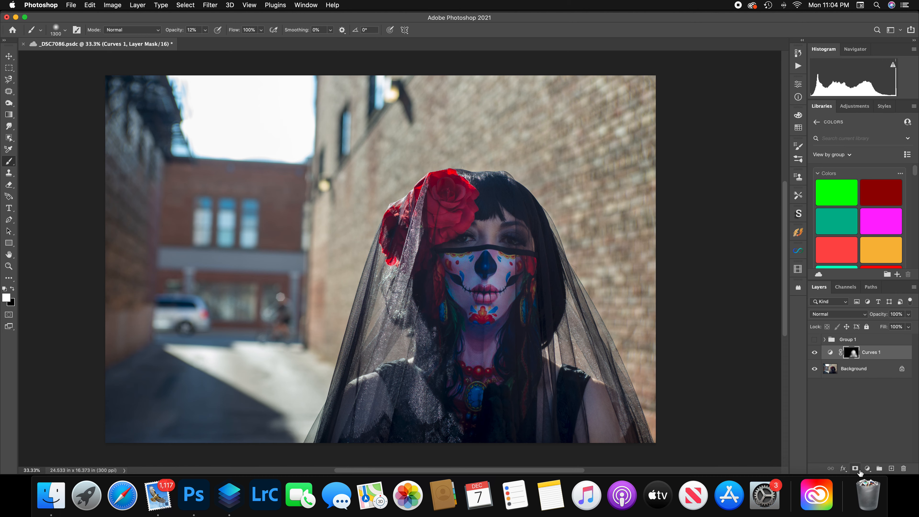
Add a second Curves adjustment layer that darkens input 148 to output 86, and invert its mask to black
{"action": "left_click", "coordinate": [866, 468]}
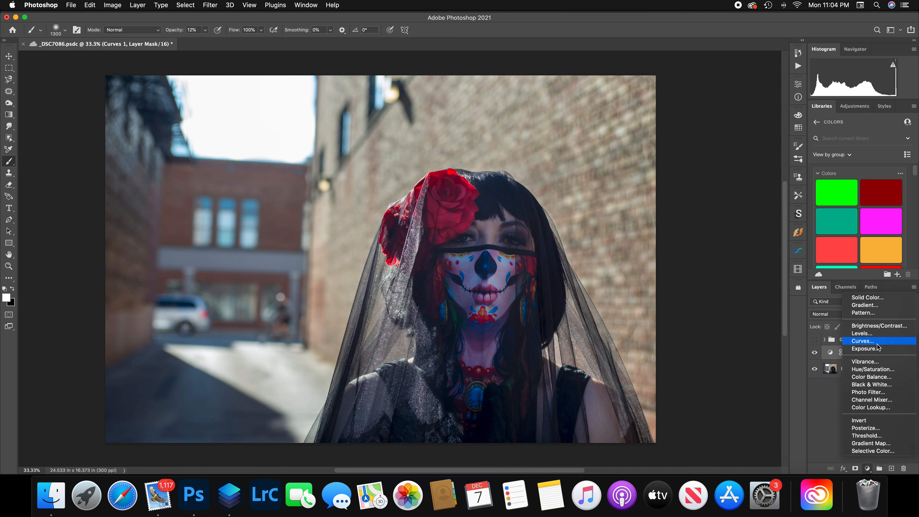
{"action": "left_click", "coordinate": [863, 341]}
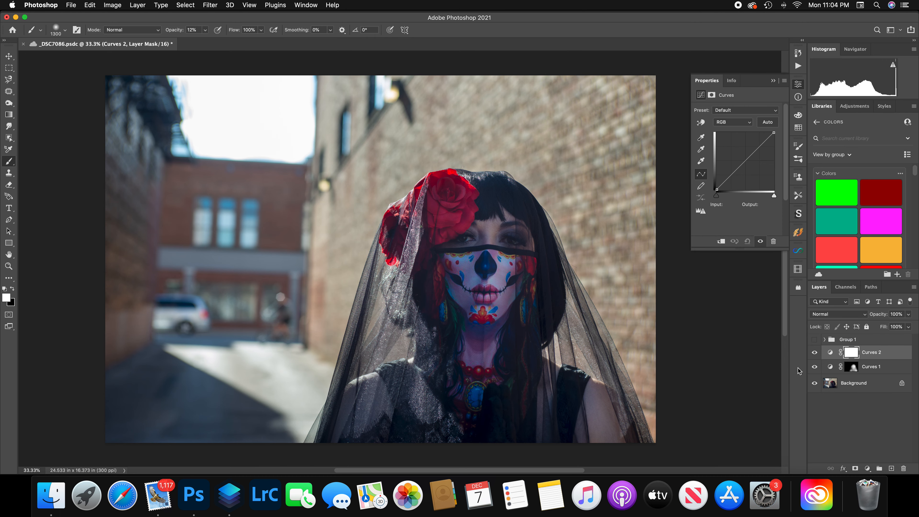
{"action": "left_click_drag", "start_coordinate": [743, 164], "coordinate": [751, 170]}
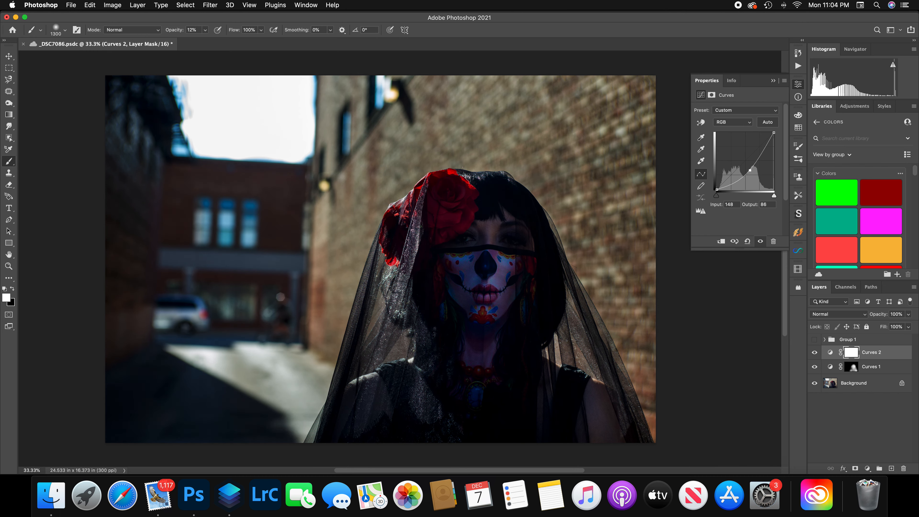
{"action": "left_click", "coordinate": [773, 81]}
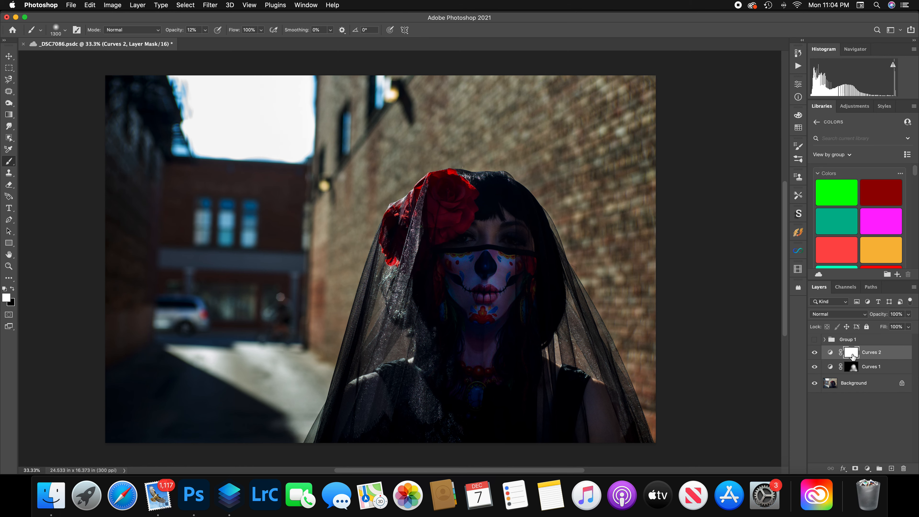
{"action": "key", "text": "super+i"}
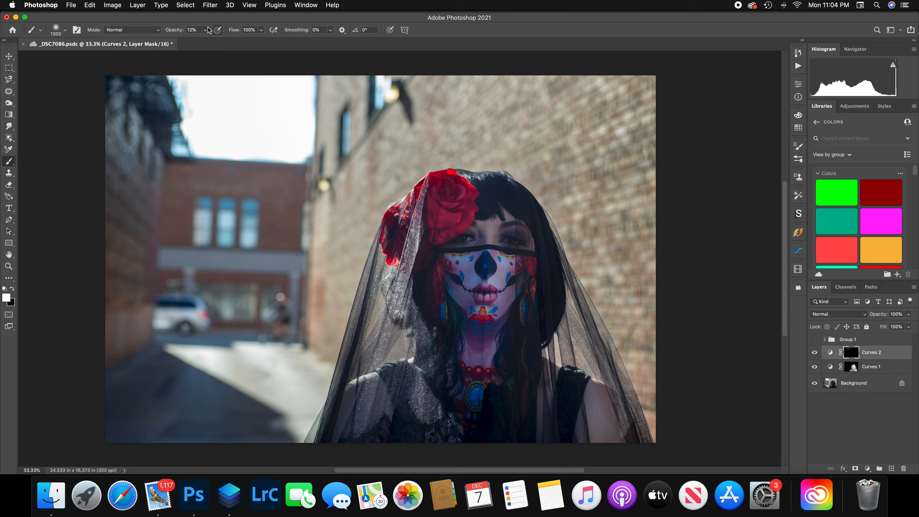
Raise the brush opacity to 79% and paint white on the mask to darken the alley, buildings and brick wall around the woman
{"action": "left_click_drag", "start_coordinate": [214, 41], "coordinate": [235, 40]}
{"action": "mouse_move", "coordinate": [141, 100]}
{"action": "left_mouse_down"}
{"action": "mouse_move", "coordinate": [346, 113]}
{"action": "mouse_move", "coordinate": [405, 100]}
{"action": "mouse_move", "coordinate": [198, 178]}
{"action": "mouse_move", "coordinate": [155, 177]}
{"action": "mouse_move", "coordinate": [240, 206]}
{"action": "mouse_move", "coordinate": [194, 230]}
{"action": "mouse_move", "coordinate": [289, 232]}
{"action": "mouse_move", "coordinate": [171, 278]}
{"action": "mouse_move", "coordinate": [234, 294]}
{"action": "mouse_move", "coordinate": [311, 218]}
{"action": "mouse_move", "coordinate": [277, 287]}
{"action": "mouse_move", "coordinate": [296, 300]}
{"action": "mouse_move", "coordinate": [157, 306]}
{"action": "mouse_move", "coordinate": [237, 386]}
{"action": "left_mouse_up"}
{"action": "mouse_move", "coordinate": [217, 351]}
{"action": "left_mouse_down"}
{"action": "mouse_move", "coordinate": [176, 358]}
{"action": "mouse_move", "coordinate": [235, 410]}
{"action": "mouse_move", "coordinate": [147, 376]}
{"action": "mouse_move", "coordinate": [237, 417]}
{"action": "mouse_move", "coordinate": [152, 428]}
{"action": "mouse_move", "coordinate": [185, 375]}
{"action": "mouse_move", "coordinate": [118, 408]}
{"action": "mouse_move", "coordinate": [120, 417]}
{"action": "mouse_move", "coordinate": [266, 434]}
{"action": "mouse_move", "coordinate": [252, 379]}
{"action": "mouse_move", "coordinate": [266, 377]}
{"action": "mouse_move", "coordinate": [244, 371]}
{"action": "mouse_move", "coordinate": [225, 349]}
{"action": "mouse_move", "coordinate": [251, 345]}
{"action": "mouse_move", "coordinate": [278, 361]}
{"action": "mouse_move", "coordinate": [284, 370]}
{"action": "mouse_move", "coordinate": [197, 338]}
{"action": "left_mouse_up"}
{"action": "mouse_move", "coordinate": [113, 133]}
{"action": "left_mouse_down"}
{"action": "mouse_move", "coordinate": [122, 194]}
{"action": "mouse_move", "coordinate": [99, 400]}
{"action": "left_mouse_up"}
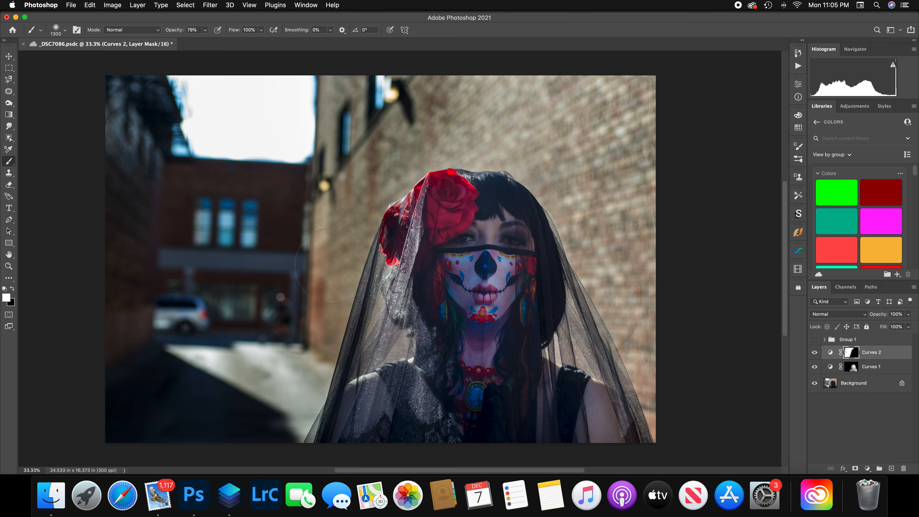
{"action": "mouse_move", "coordinate": [473, 91]}
{"action": "left_mouse_down"}
{"action": "mouse_move", "coordinate": [534, 87]}
{"action": "mouse_move", "coordinate": [501, 96]}
{"action": "mouse_move", "coordinate": [660, 75]}
{"action": "mouse_move", "coordinate": [479, 132]}
{"action": "left_mouse_up"}
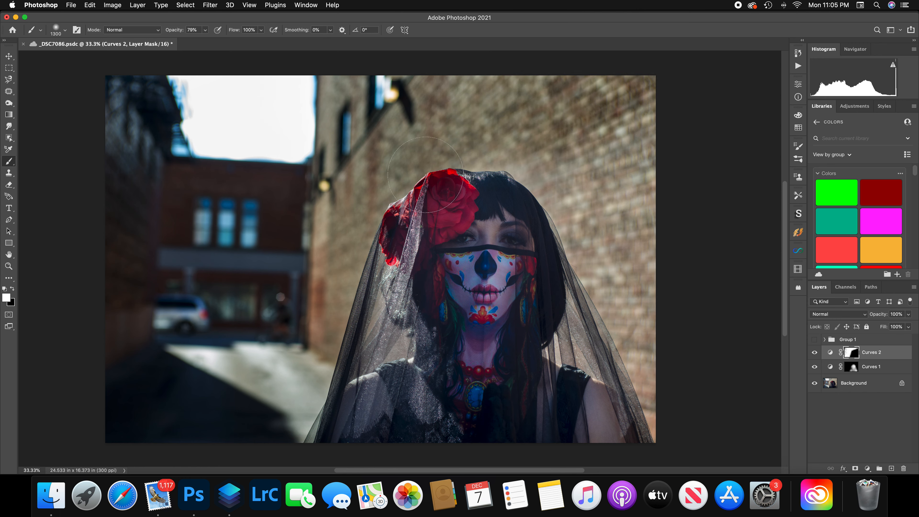
{"action": "left_click_drag", "start_coordinate": [425, 175], "coordinate": [546, 123]}
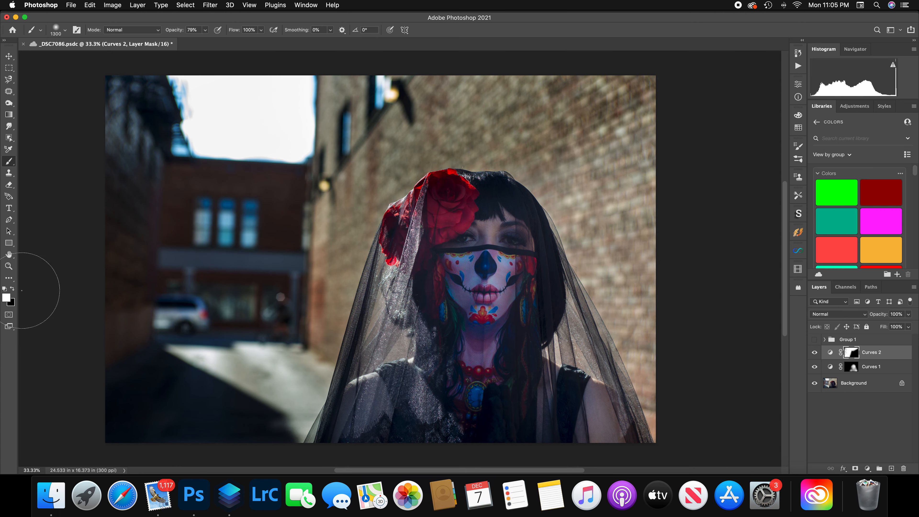
Paint black on the darkening mask over the red roses and the wall beside the veil, reducing the brush size to 400
{"action": "left_click", "coordinate": [13, 289]}
{"action": "mouse_move", "coordinate": [466, 209]}
{"action": "left_mouse_down"}
{"action": "mouse_move", "coordinate": [505, 231]}
{"action": "mouse_move", "coordinate": [484, 212]}
{"action": "mouse_move", "coordinate": [464, 217]}
{"action": "mouse_move", "coordinate": [495, 213]}
{"action": "mouse_move", "coordinate": [518, 250]}
{"action": "mouse_move", "coordinate": [466, 217]}
{"action": "mouse_move", "coordinate": [447, 255]}
{"action": "left_mouse_up"}
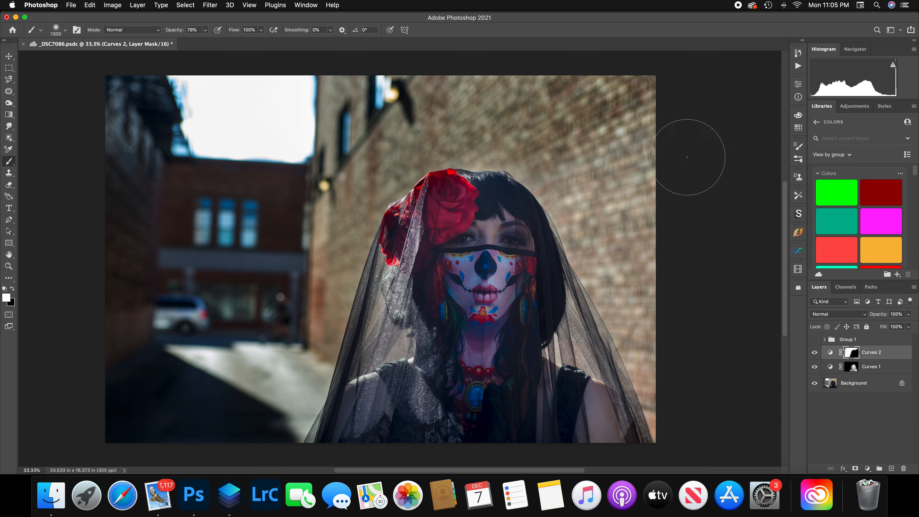
{"action": "left_click", "coordinate": [14, 289]}
{"action": "left_click", "coordinate": [14, 289]}
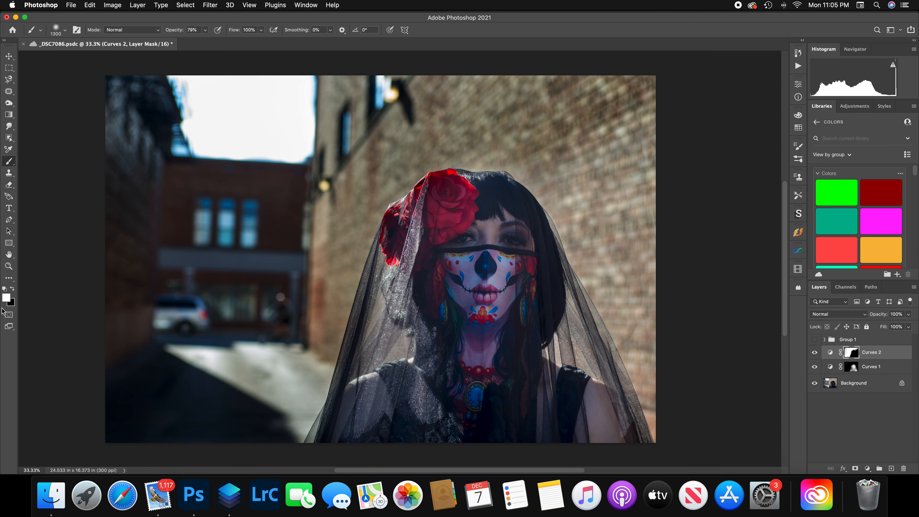
{"action": "left_click", "coordinate": [13, 289]}
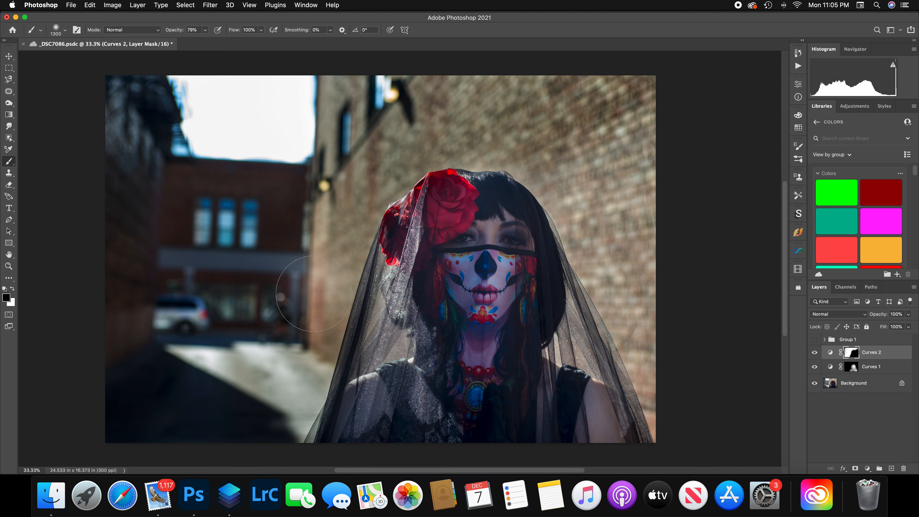
{"action": "left_click_drag", "start_coordinate": [318, 291], "coordinate": [310, 339]}
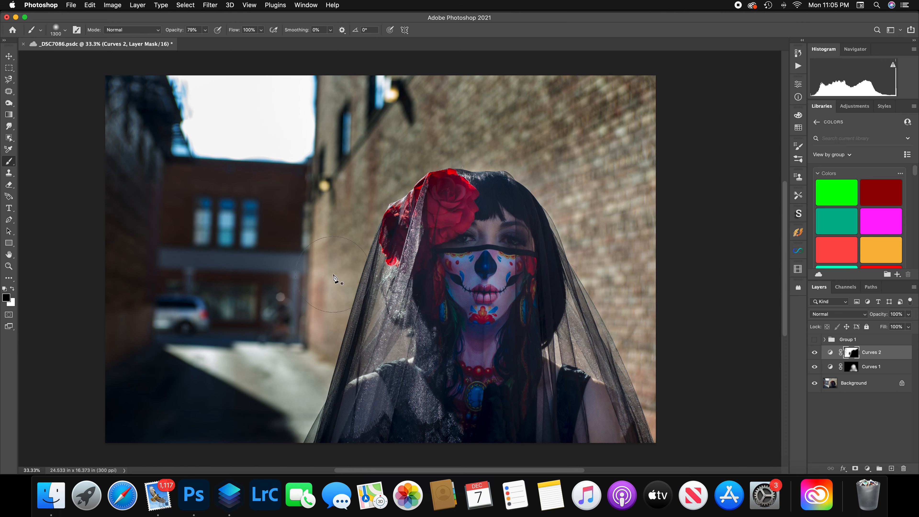
{"action": "key", "text": "p"}
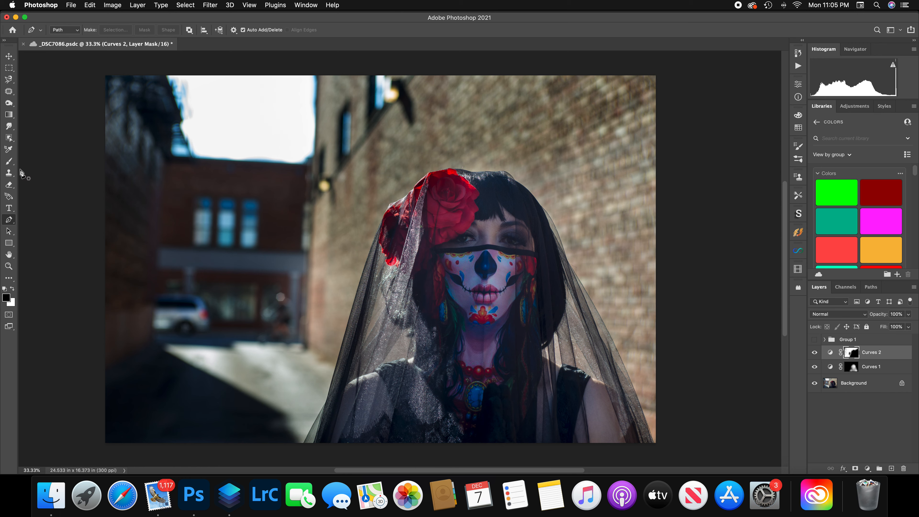
{"action": "left_click", "coordinate": [9, 160]}
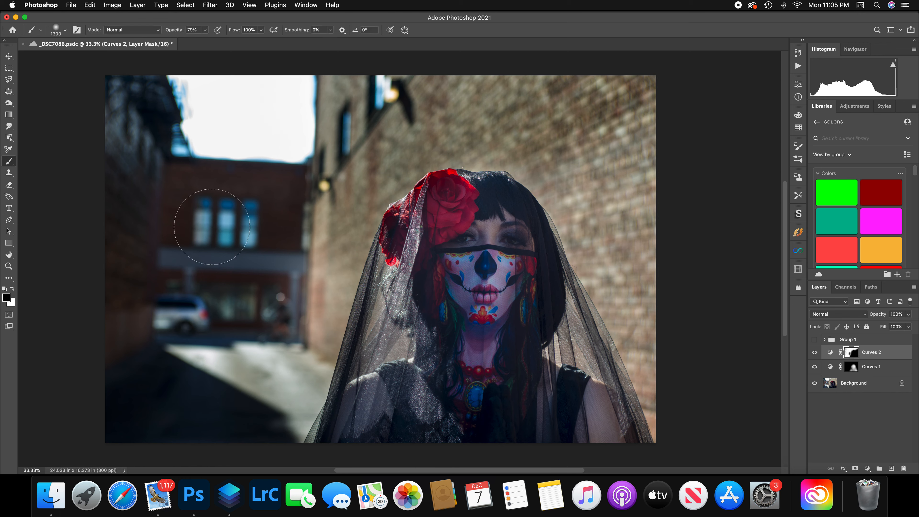
{"action": "key", "text": "p"}
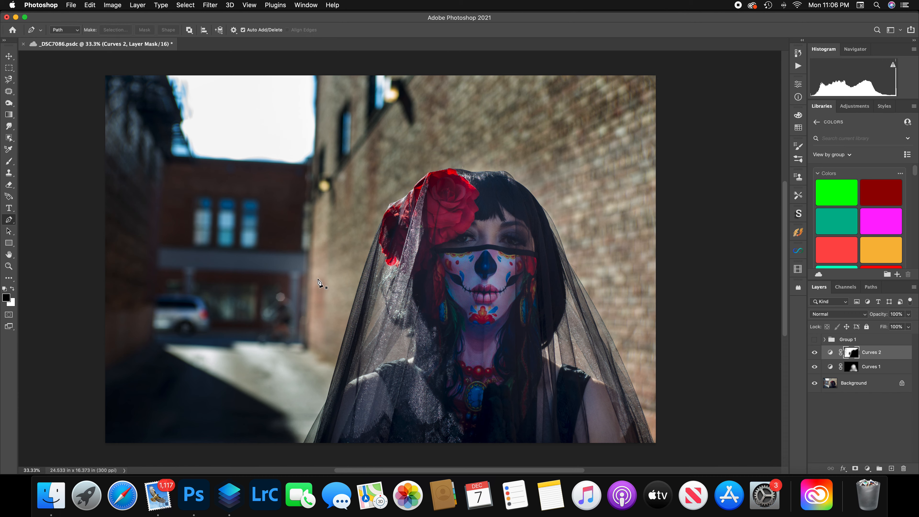
{"action": "left_click", "coordinate": [8, 163]}
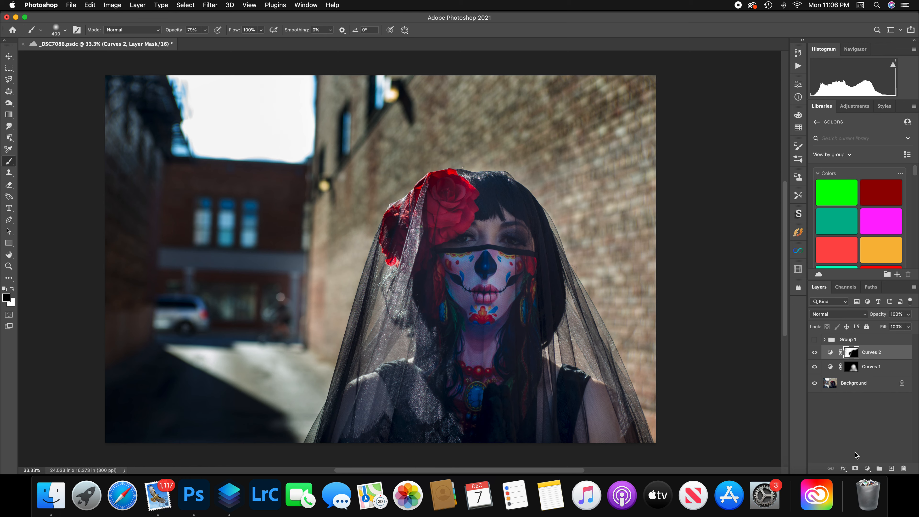
Group the two Curves adjustment layers and name the group "curves"
{"action": "left_click", "coordinate": [868, 356]}
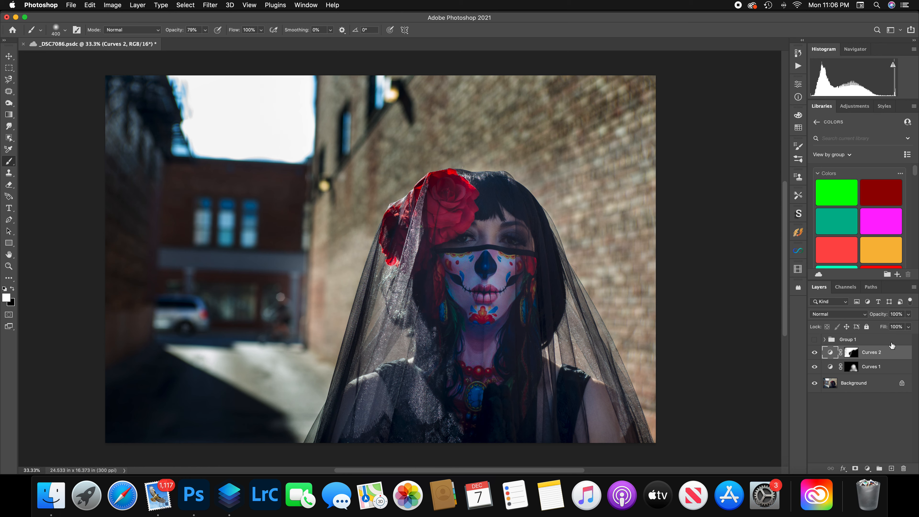
{"action": "left_click", "coordinate": [879, 368], "text": "super"}
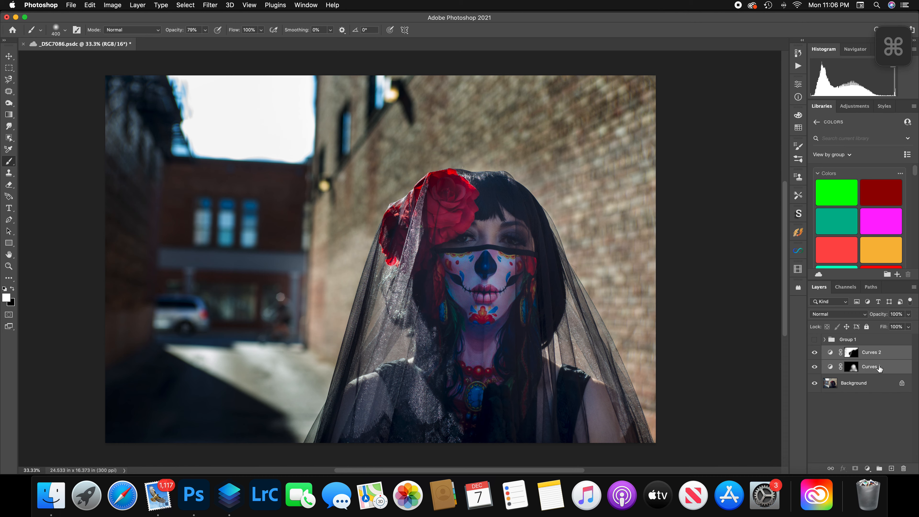
{"action": "left_click", "coordinate": [879, 468]}
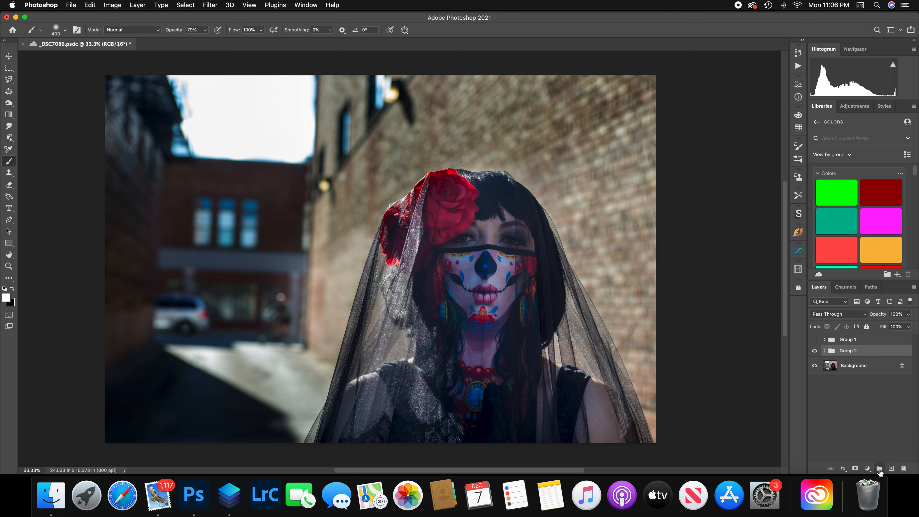
{"action": "double_click", "coordinate": [853, 350]}
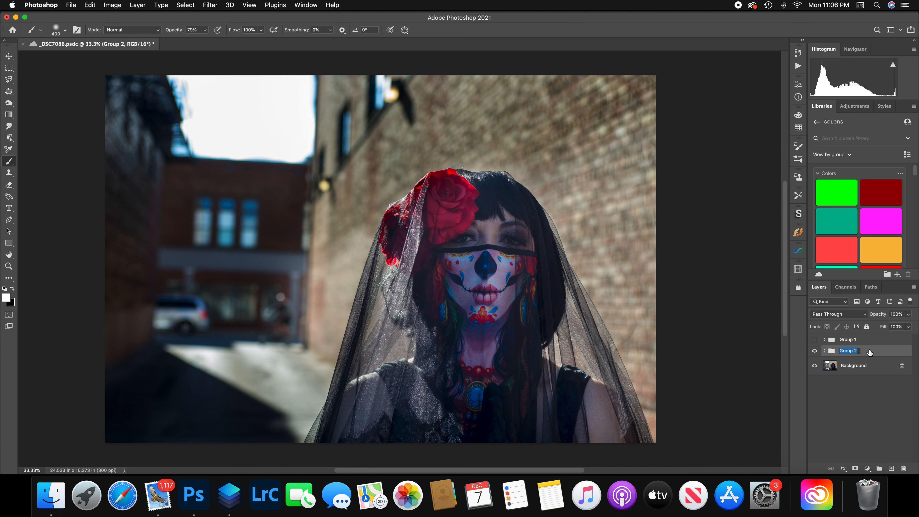
{"action": "type", "text": "curves"}
{"action": "key", "text": "Return"}
Add a Black & White adjustment above the curves group with Reds 73, Yellows -69, Greens -46, Cyans 15, Blues -40 and Magentas -40
{"action": "left_click", "coordinate": [867, 469]}
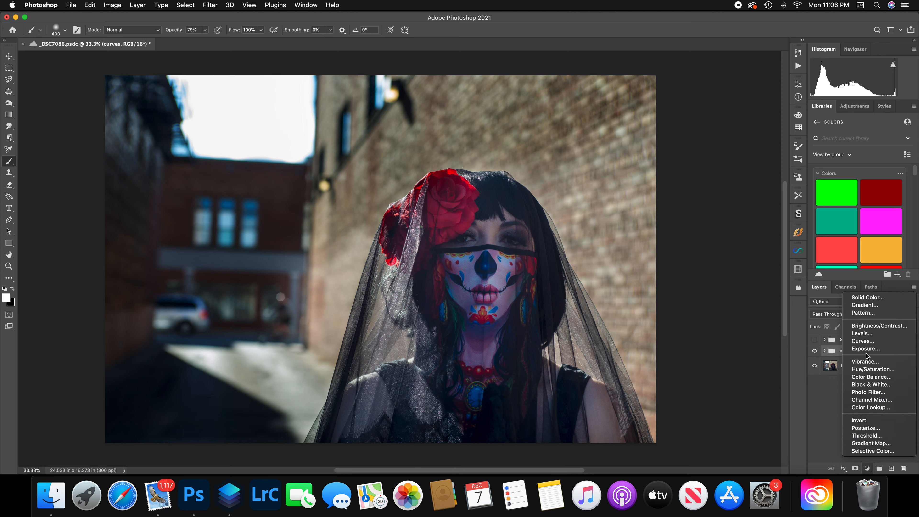
{"action": "left_click", "coordinate": [872, 385]}
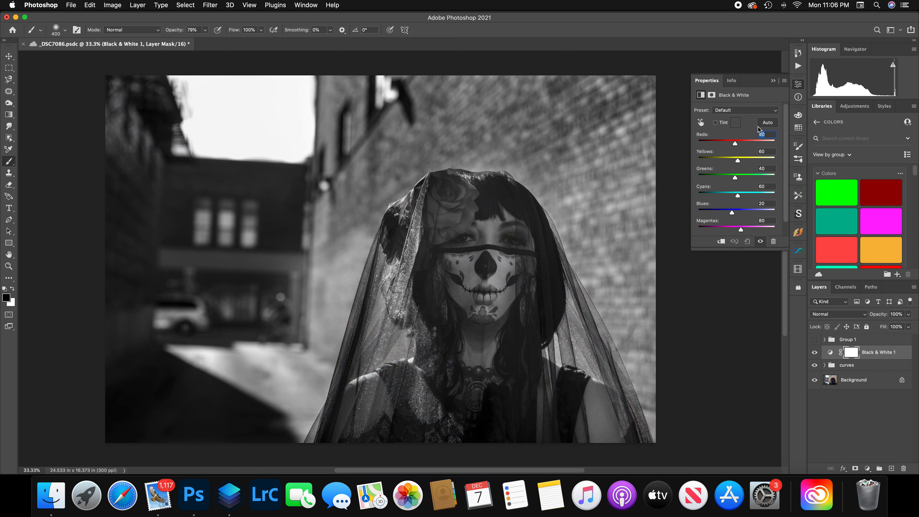
{"action": "left_click_drag", "start_coordinate": [735, 145], "coordinate": [725, 216]}
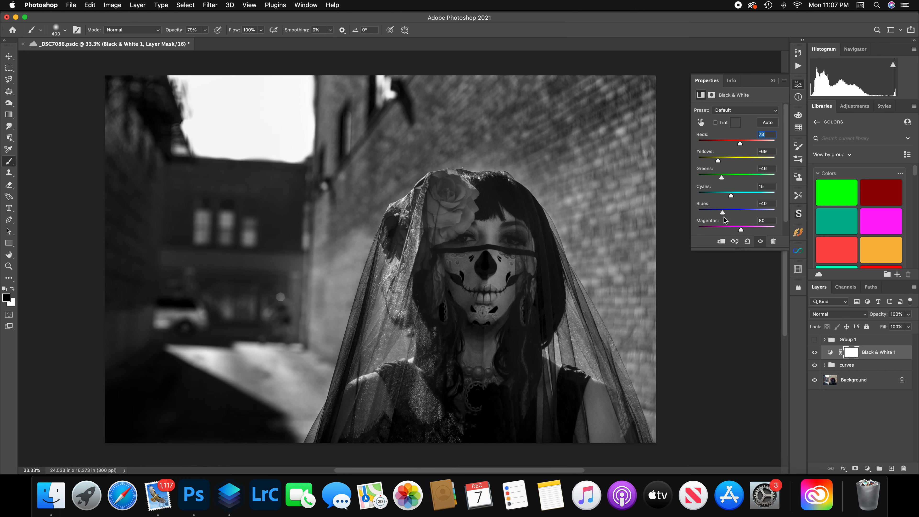
{"action": "left_click_drag", "start_coordinate": [740, 230], "coordinate": [720, 232]}
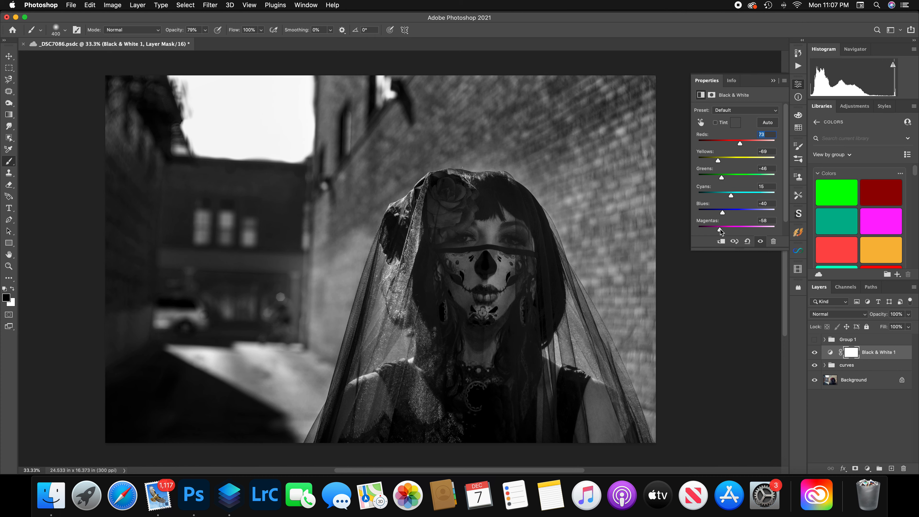
{"action": "left_click_drag", "start_coordinate": [721, 232], "coordinate": [723, 232]}
{"action": "scroll", "coordinate": [760, 98], "scroll_direction": "down", "scroll_amount": 1}
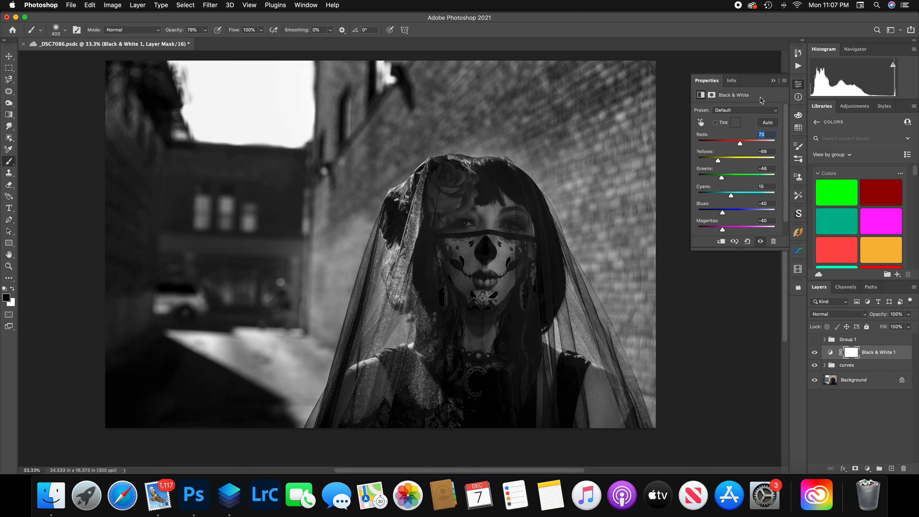
{"action": "left_click", "coordinate": [773, 81]}
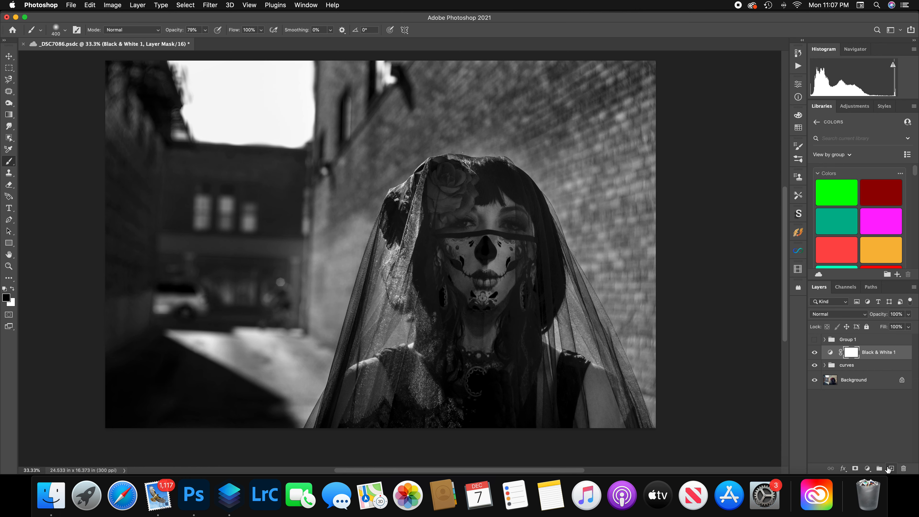
Add a Color Lookup adjustment above the Black & White layer and load the 2Strip.look 3D LUT
{"action": "left_click", "coordinate": [867, 468]}
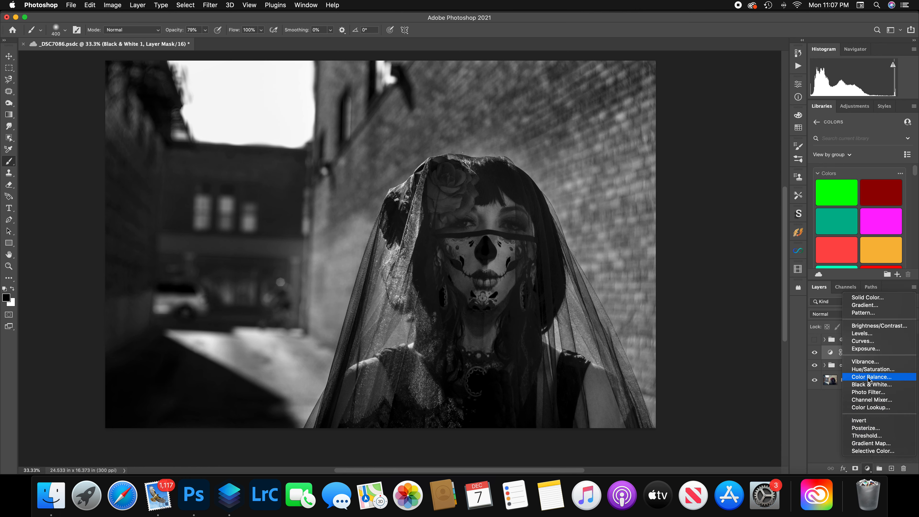
{"action": "left_click", "coordinate": [877, 408]}
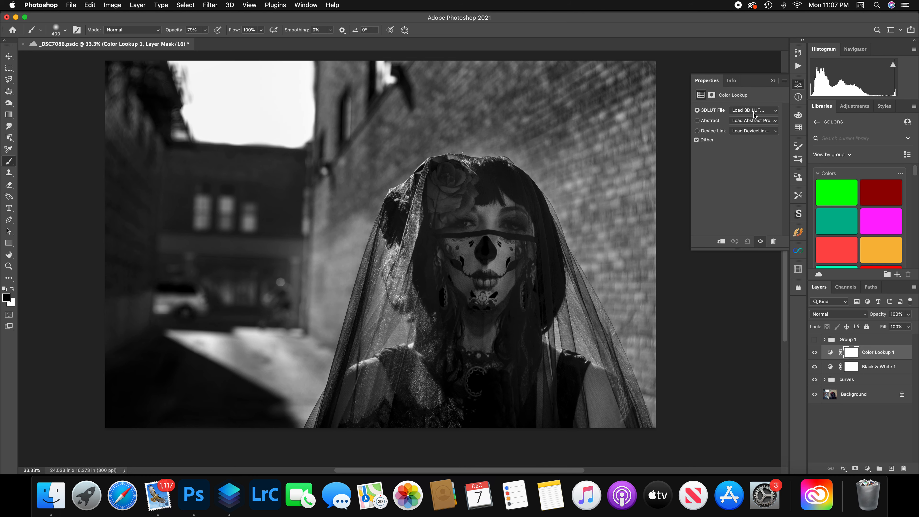
{"action": "left_click", "coordinate": [774, 113]}
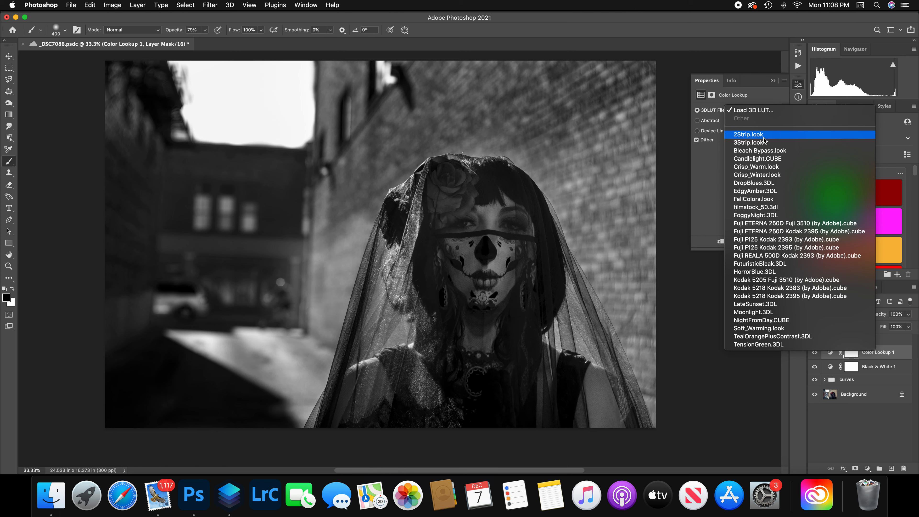
{"action": "left_click", "coordinate": [764, 137]}
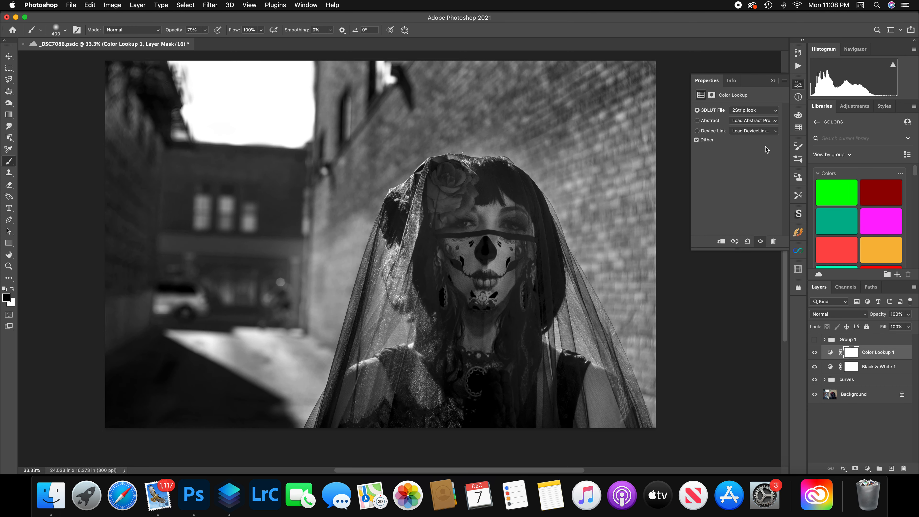
Try the 3Strip.look, Bleach Bypass.look and Candlelight.CUBE 3D LUTs on the Color Lookup layer
{"action": "left_click", "coordinate": [761, 111]}
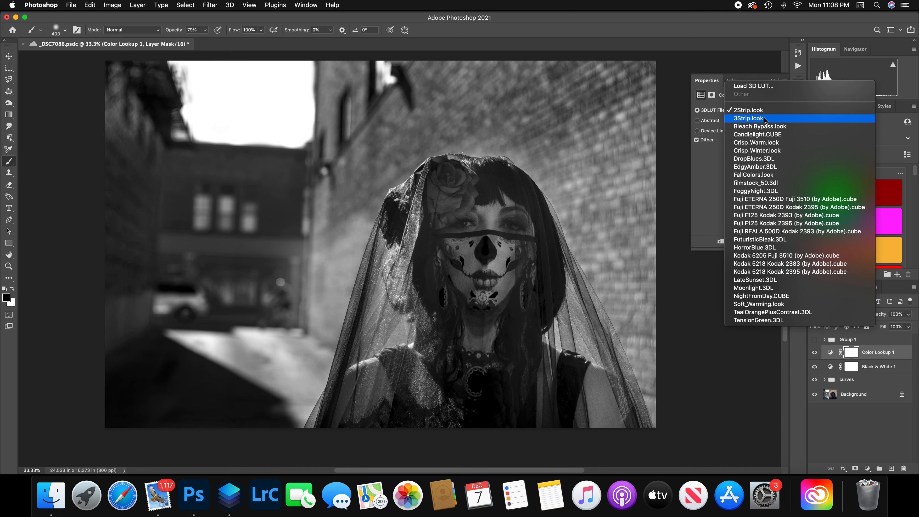
{"action": "left_click", "coordinate": [764, 118]}
{"action": "left_click", "coordinate": [762, 111]}
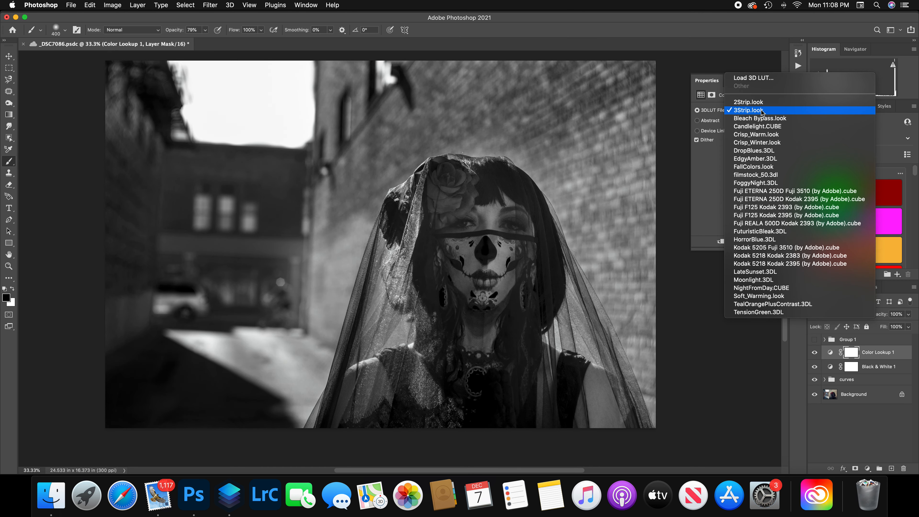
{"action": "left_click", "coordinate": [759, 118]}
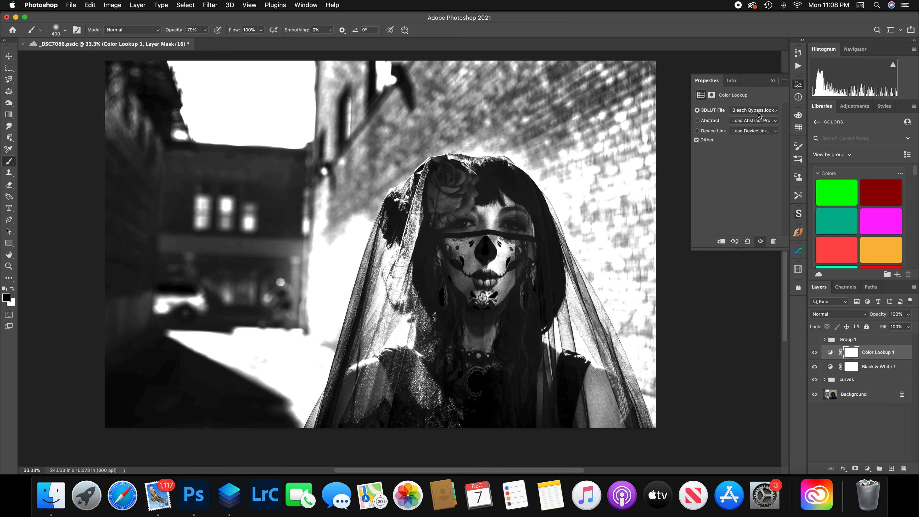
{"action": "left_click", "coordinate": [759, 112]}
{"action": "left_click", "coordinate": [763, 122]}
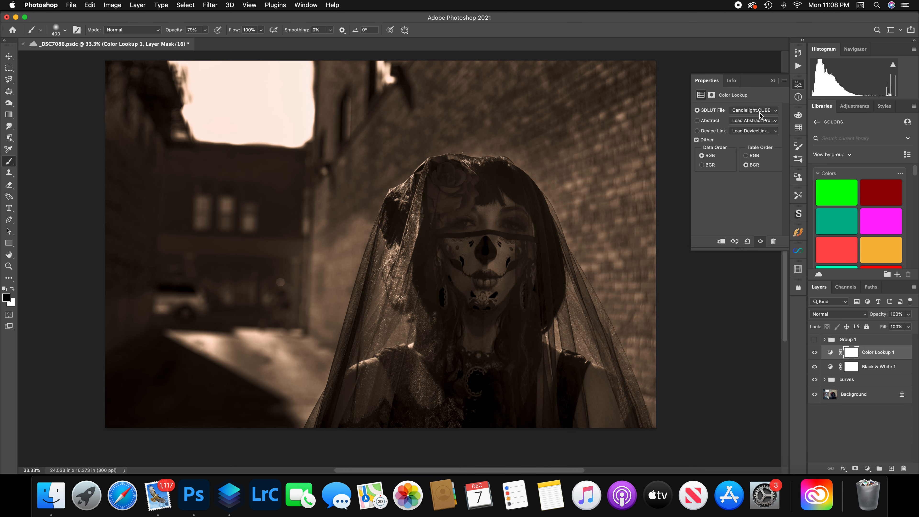
Try the Crisp_Warm.look, Crisp_Winter.look and DropBlues.3DL 3D LUTs on the Color Lookup layer
{"action": "left_click", "coordinate": [759, 115]}
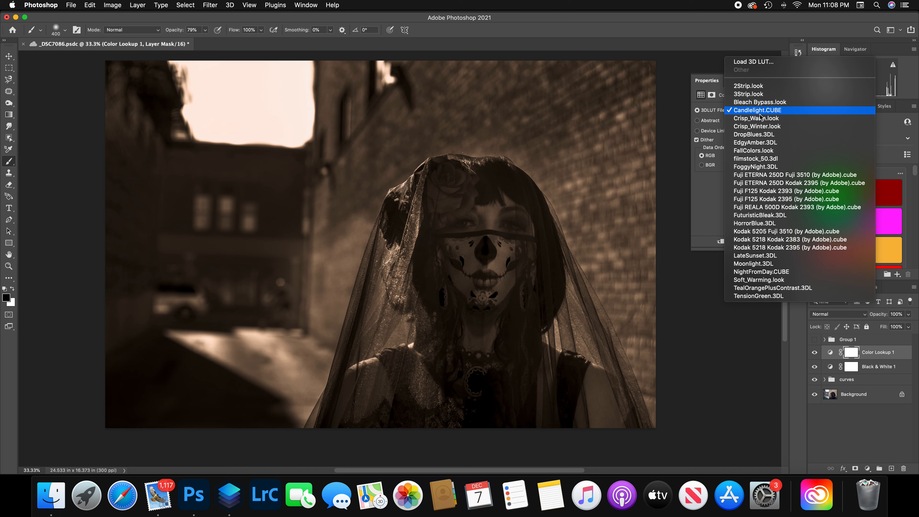
{"action": "left_click", "coordinate": [762, 122]}
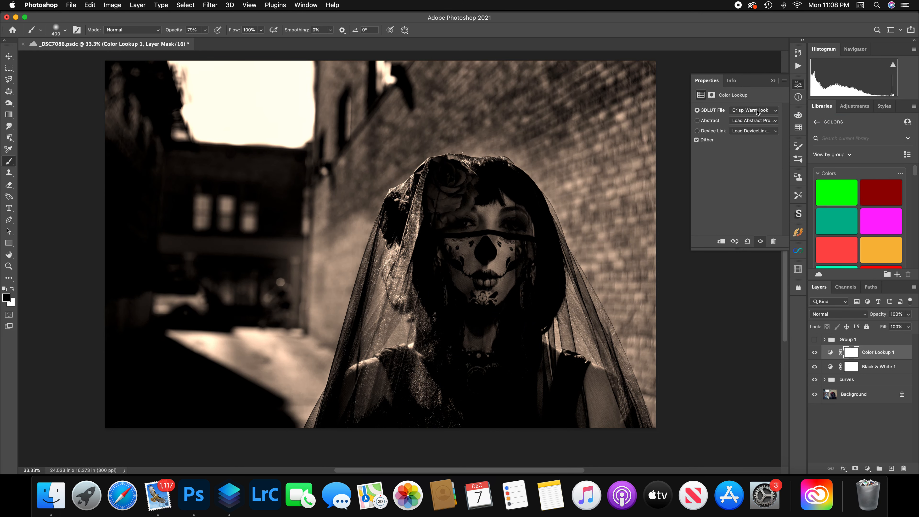
{"action": "left_click", "coordinate": [759, 110]}
{"action": "left_click", "coordinate": [761, 120]}
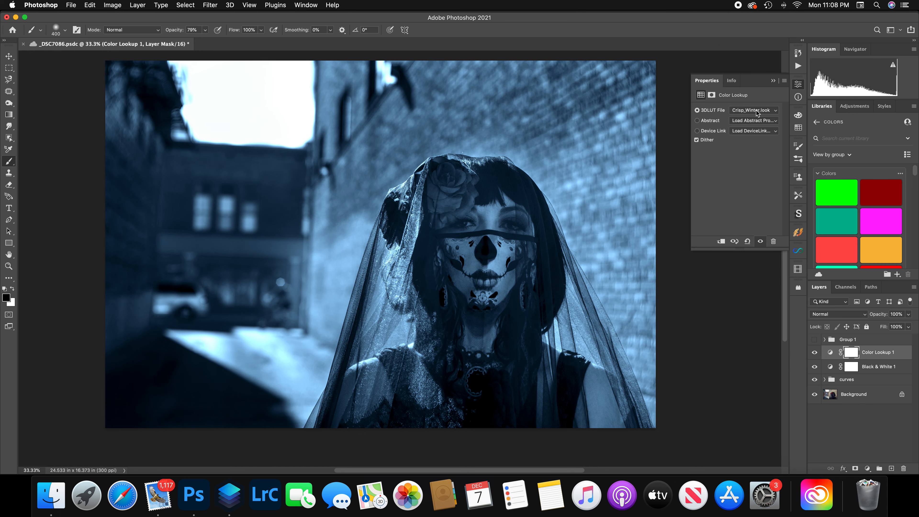
{"action": "left_click", "coordinate": [756, 110]}
{"action": "left_click", "coordinate": [764, 119]}
Apply the EdgyAmber.3DL 3D LUT and set the Color Lookup layer's opacity to 93%
{"action": "left_click", "coordinate": [758, 111]}
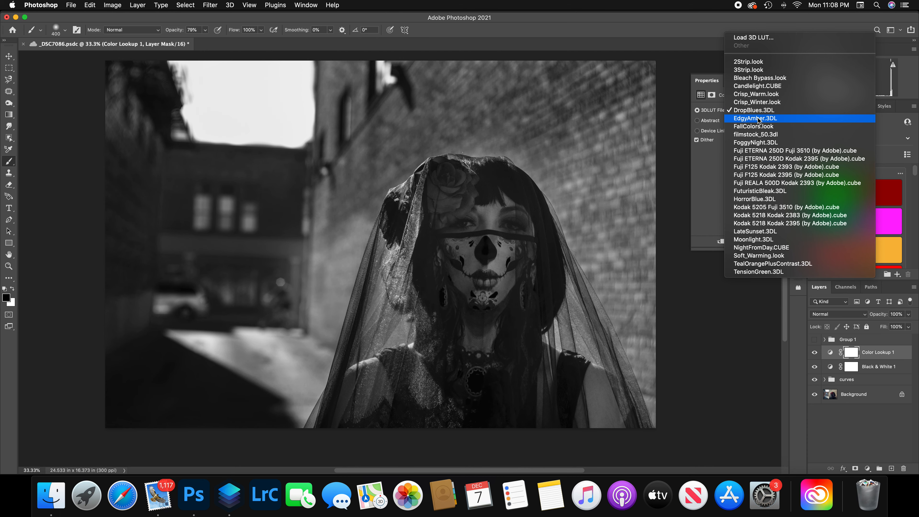
{"action": "left_click", "coordinate": [757, 121]}
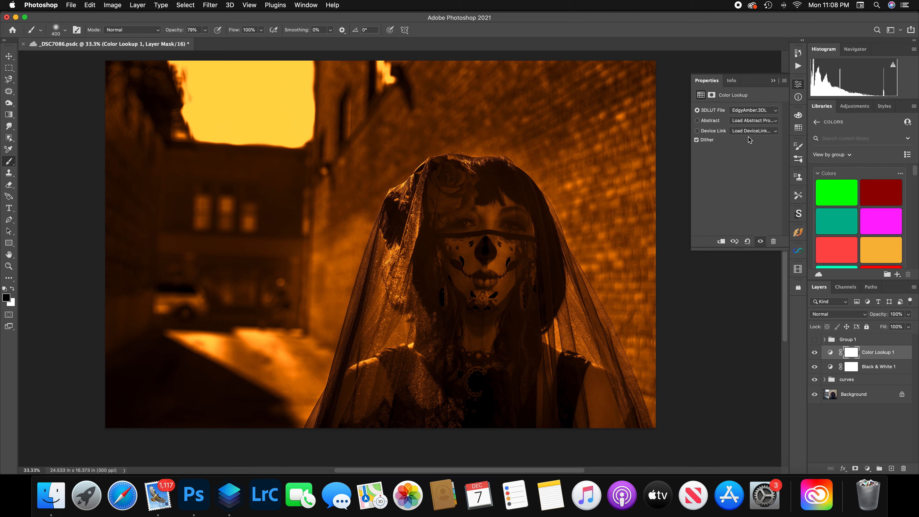
{"action": "left_click", "coordinate": [909, 317]}
{"action": "left_click_drag", "start_coordinate": [910, 327], "coordinate": [901, 327]}
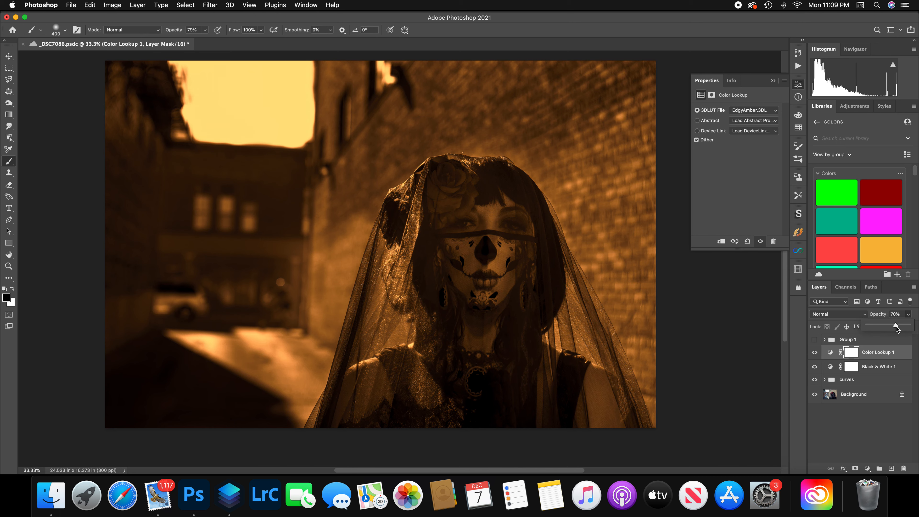
{"action": "left_click_drag", "start_coordinate": [896, 327], "coordinate": [908, 328]}
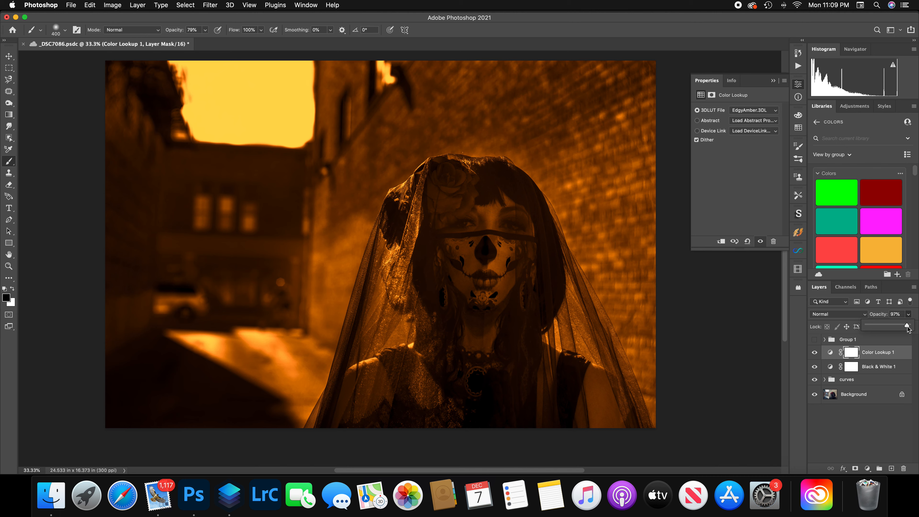
{"action": "left_click_drag", "start_coordinate": [908, 329], "coordinate": [907, 328]}
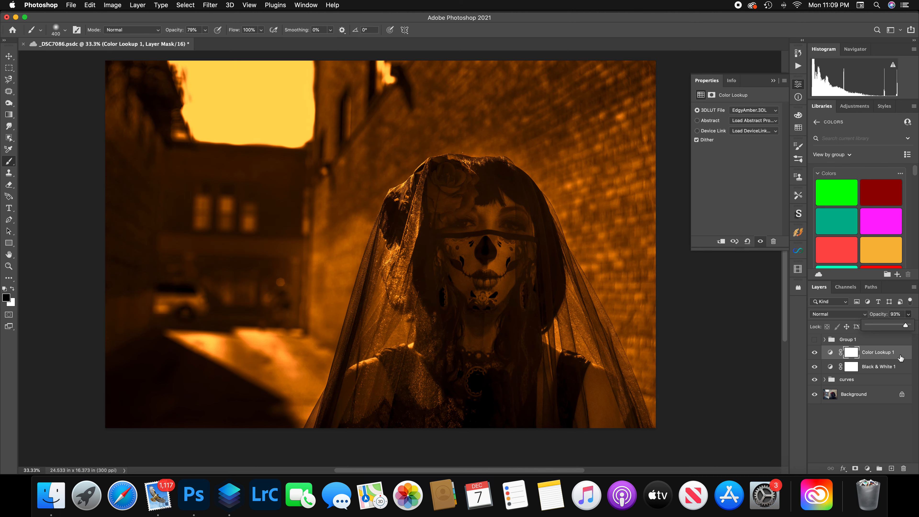
Invert the Color Lookup layer's mask to black and enlarge the brush to 4800
{"action": "left_click", "coordinate": [851, 353]}
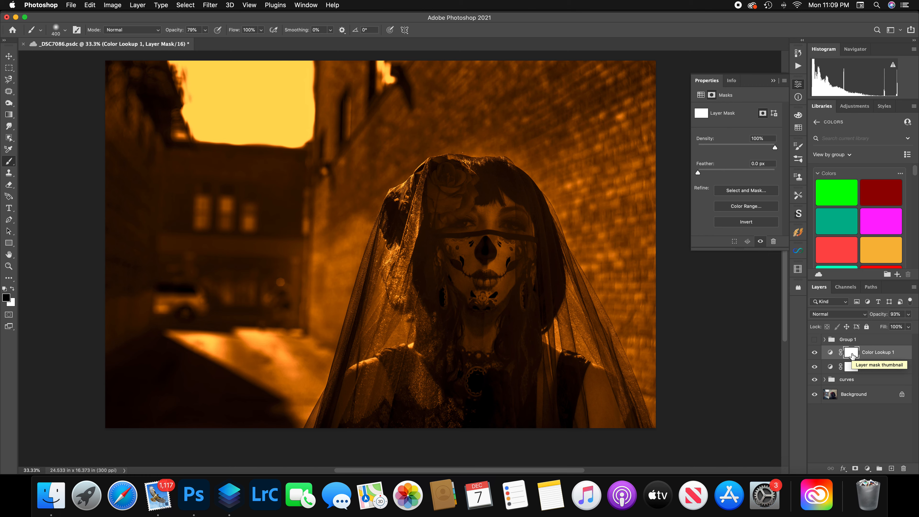
{"action": "key", "text": "super+i"}
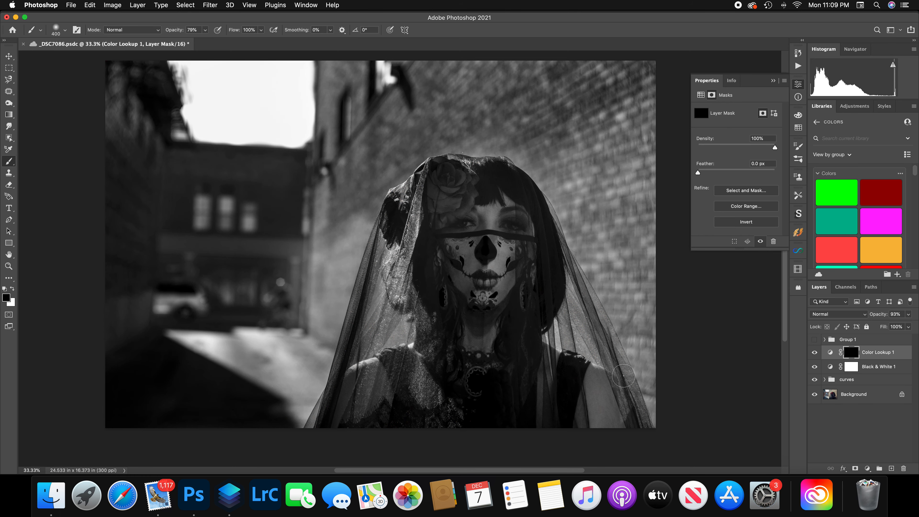
{"action": "key", "text": "bracketright"}
{"action": "key", "text": "bracketright"}
{"action": "key", "text": "bracketright"}
{"action": "key", "text": "bracketright"}
{"action": "key", "text": "bracketright"}
{"action": "key", "text": "bracketright"}
{"action": "key", "text": "bracketright"}
{"action": "key", "text": "bracketright"}
{"action": "key", "text": "bracketright"}
{"action": "key", "text": "bracketright"}
{"action": "key", "text": "bracketright"}
{"action": "key", "text": "bracketright"}
{"action": "key", "text": "bracketright"}
{"action": "key", "text": "bracketright"}
{"action": "key", "text": "bracketright"}
{"action": "key", "text": "bracketright"}
{"action": "key", "text": "bracketright"}
{"action": "key", "text": "bracketright"}
{"action": "key", "text": "bracketright"}
{"action": "key", "text": "bracketright"}
{"action": "key", "text": "bracketright"}
{"action": "key", "text": "bracketright"}
{"action": "key", "text": "bracketright"}
{"action": "key", "text": "bracketright"}
{"action": "key", "text": "bracketright"}
{"action": "key", "text": "bracketright"}
{"action": "key", "text": "bracketright"}
{"action": "key", "text": "bracketright"}
{"action": "key", "text": "bracketright"}
{"action": "key", "text": "bracketright"}
{"action": "key", "text": "bracketright"}
{"action": "key", "text": "bracketright"}
{"action": "key", "text": "bracketright"}
{"action": "key", "text": "bracketright"}
{"action": "key", "text": "bracketright"}
{"action": "key", "text": "bracketright"}
{"action": "key", "text": "bracketright"}
{"action": "key", "text": "bracketright"}
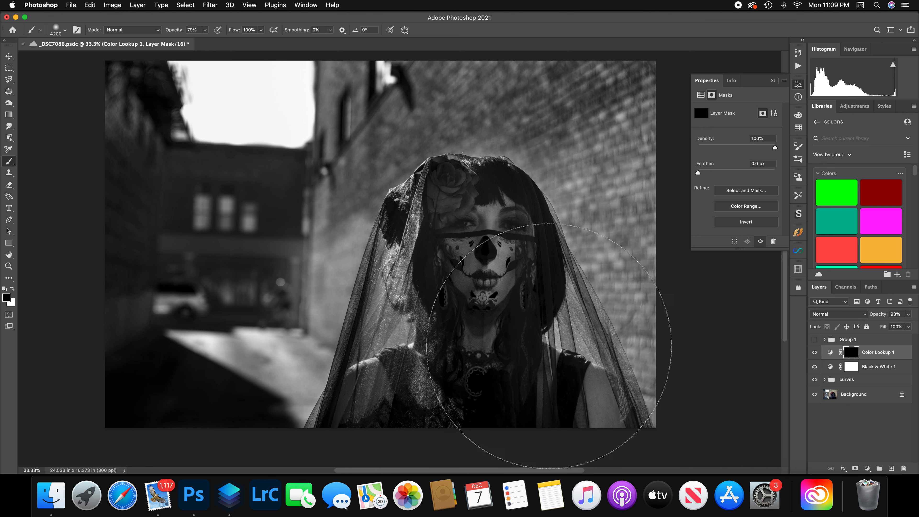
Paint white on the Color Lookup mask over the sky and alley buildings to bring in the amber tint
{"action": "scroll", "coordinate": [217, 184], "scroll_direction": "up", "scroll_amount": 5}
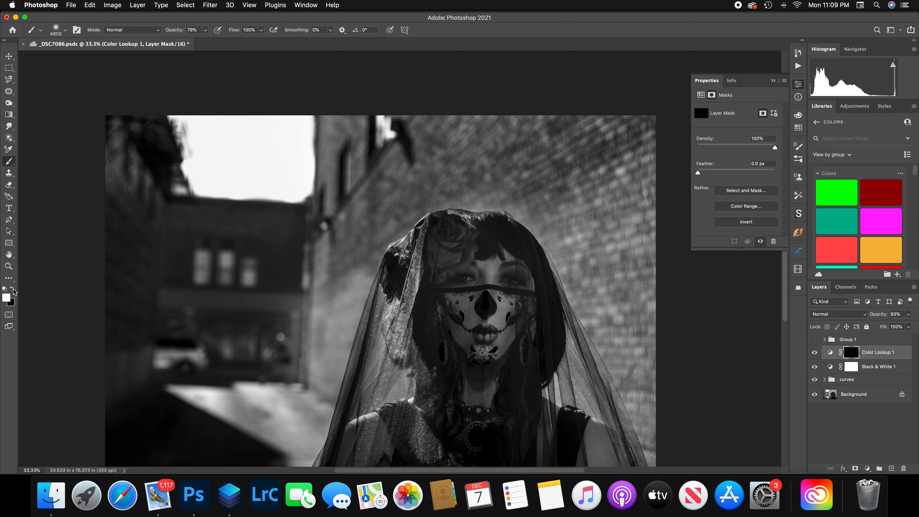
{"action": "mouse_move", "coordinate": [181, 187]}
{"action": "left_mouse_down"}
{"action": "mouse_move", "coordinate": [216, 201]}
{"action": "mouse_move", "coordinate": [222, 193]}
{"action": "mouse_move", "coordinate": [238, 225]}
{"action": "left_mouse_up"}
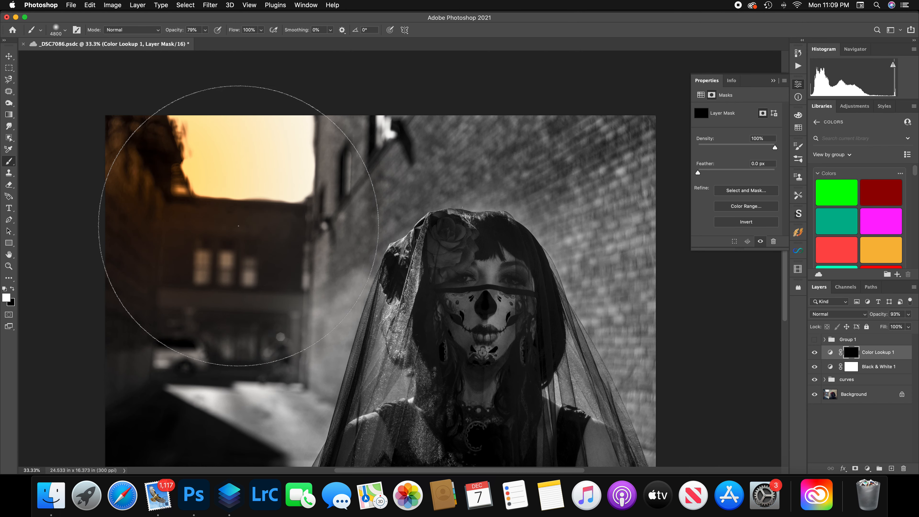
{"action": "left_click", "coordinate": [244, 207]}
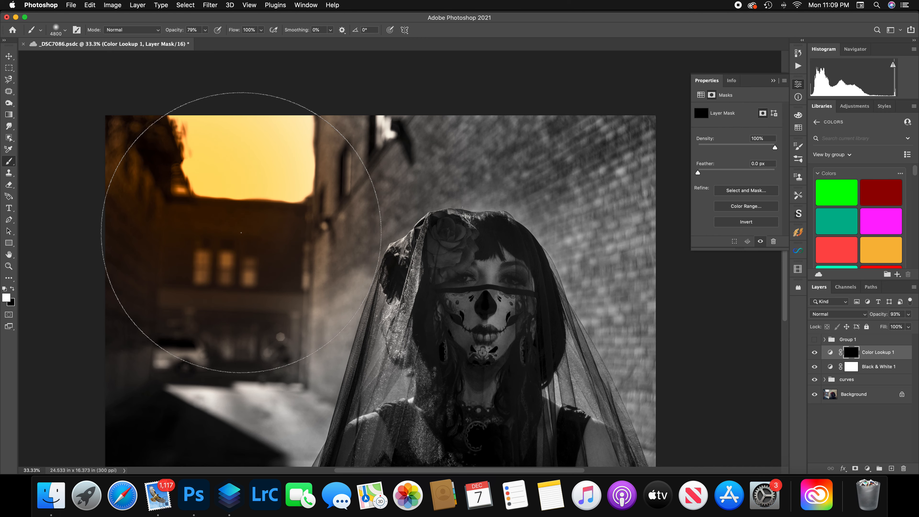
{"action": "scroll", "coordinate": [241, 232], "scroll_direction": "down", "scroll_amount": 5}
{"action": "mouse_move", "coordinate": [246, 231]}
{"action": "left_mouse_down"}
{"action": "mouse_move", "coordinate": [289, 220]}
{"action": "mouse_move", "coordinate": [330, 164]}
{"action": "left_mouse_up"}
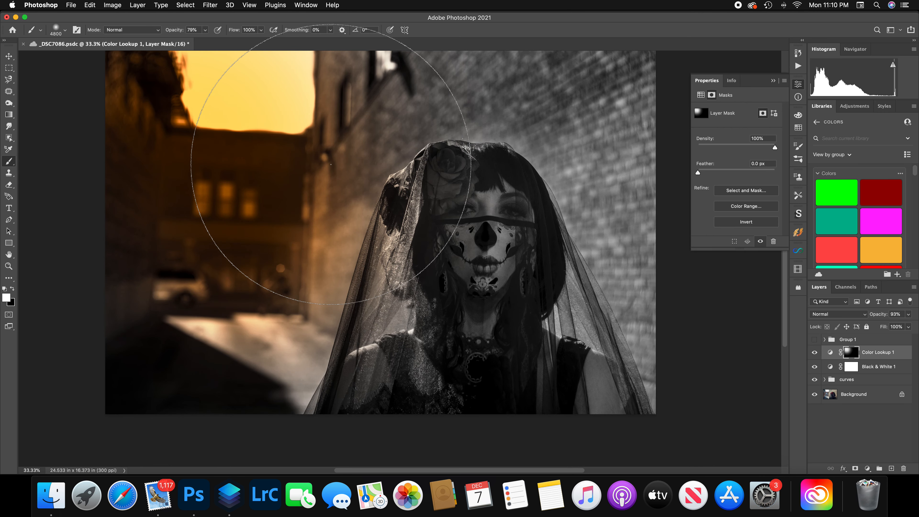
Paint white on the Color Lookup mask along the upper part of the brick wall above the woman's head
{"action": "scroll", "coordinate": [382, 201], "scroll_direction": "up", "scroll_amount": 1}
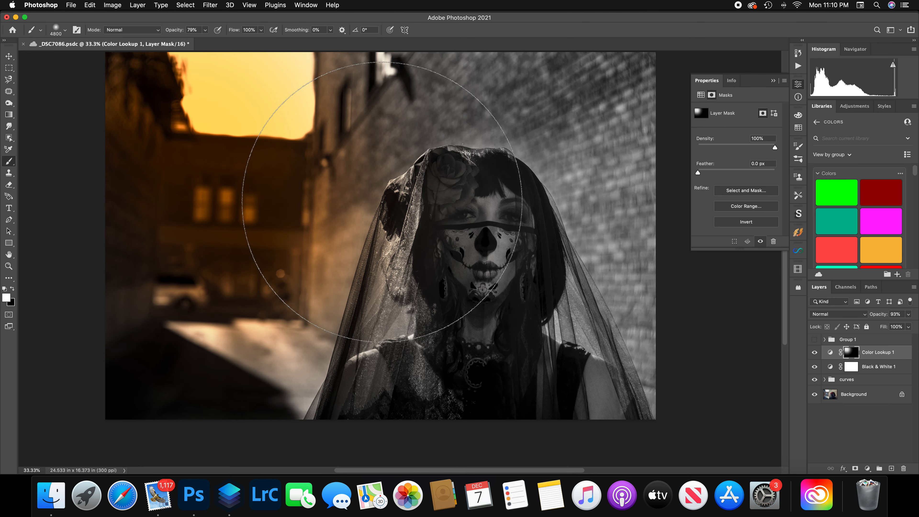
{"action": "scroll", "coordinate": [382, 200], "scroll_direction": "up", "scroll_amount": 5}
{"action": "scroll", "coordinate": [382, 201], "scroll_direction": "right", "scroll_amount": 2}
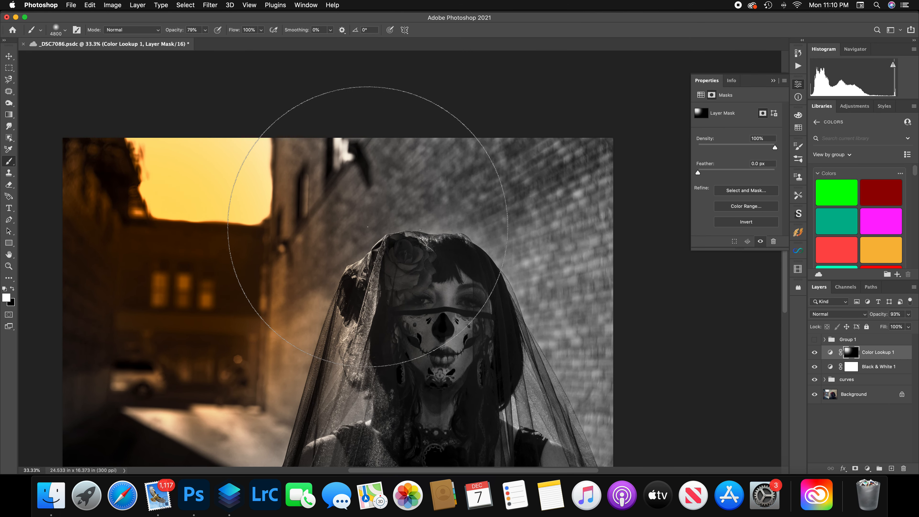
{"action": "left_click_drag", "start_coordinate": [308, 189], "coordinate": [302, 195]}
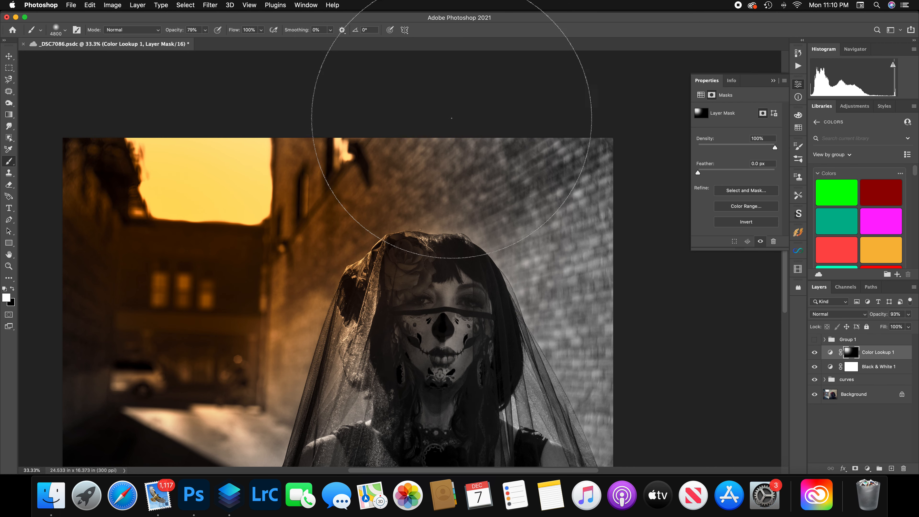
{"action": "left_click_drag", "start_coordinate": [502, 113], "coordinate": [517, 123]}
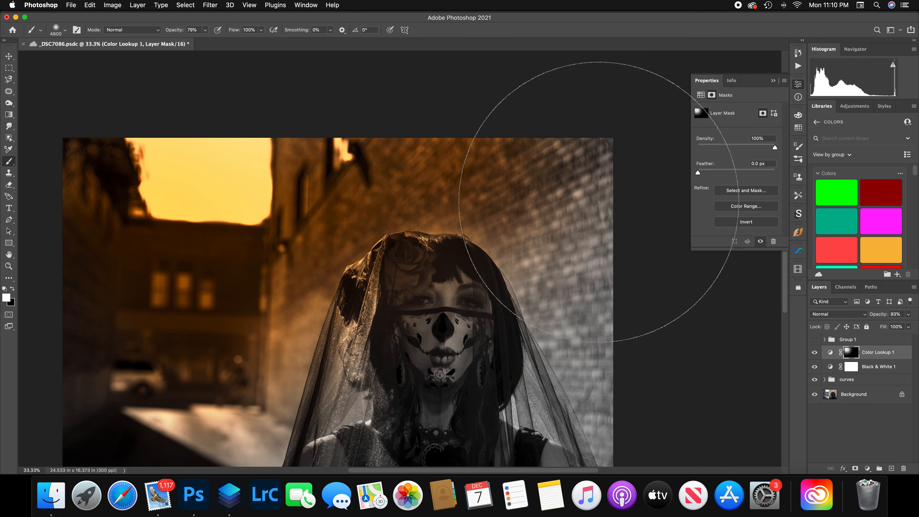
Paint white on the Color Lookup mask down the outer edge of the brick wall to the lower corner beside the veil
{"action": "scroll", "coordinate": [590, 223], "scroll_direction": "down", "scroll_amount": 3}
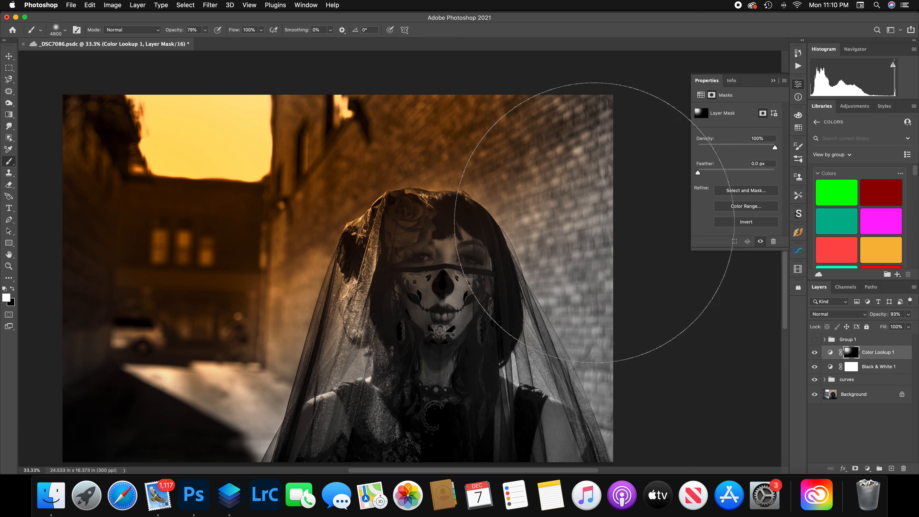
{"action": "scroll", "coordinate": [591, 223], "scroll_direction": "down", "scroll_amount": 5}
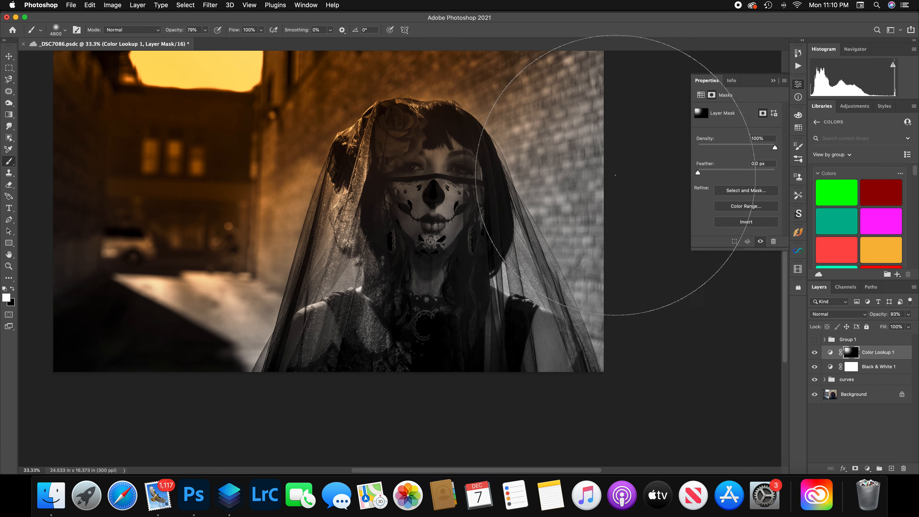
{"action": "scroll", "coordinate": [611, 175], "scroll_direction": "down", "scroll_amount": 2, "text": "alt"}
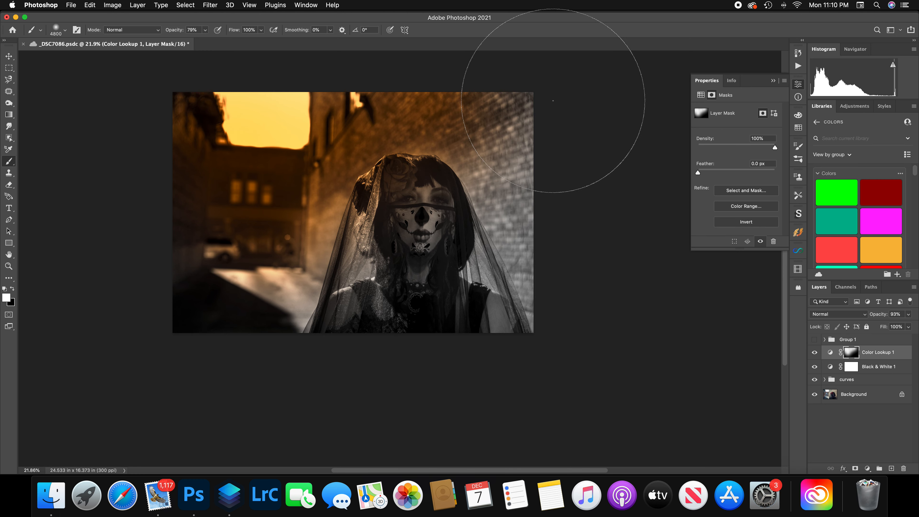
{"action": "mouse_move", "coordinate": [541, 106]}
{"action": "left_mouse_down"}
{"action": "mouse_move", "coordinate": [544, 126]}
{"action": "mouse_move", "coordinate": [572, 128]}
{"action": "mouse_move", "coordinate": [553, 172]}
{"action": "mouse_move", "coordinate": [564, 191]}
{"action": "mouse_move", "coordinate": [564, 224]}
{"action": "mouse_move", "coordinate": [586, 255]}
{"action": "left_mouse_up"}
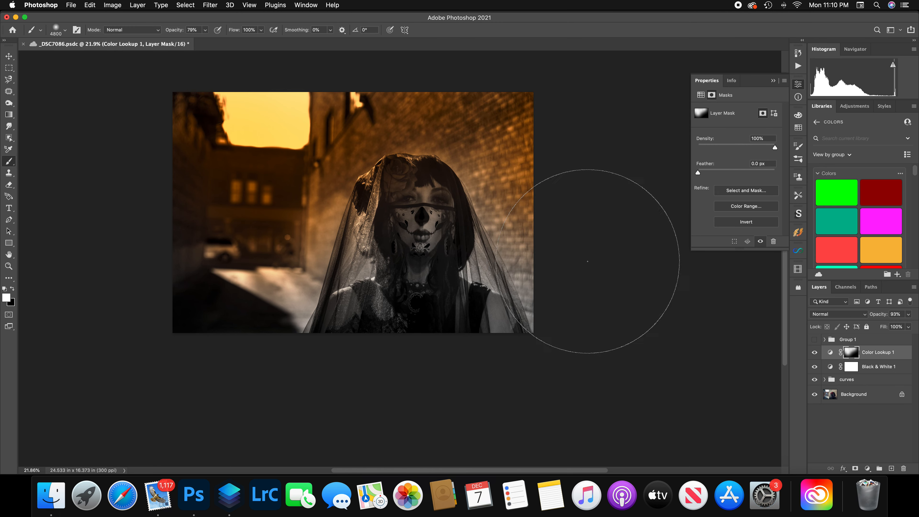
{"action": "scroll", "coordinate": [601, 282], "scroll_direction": "up", "scroll_amount": 3}
{"action": "scroll", "coordinate": [601, 282], "scroll_direction": "right", "scroll_amount": 3}
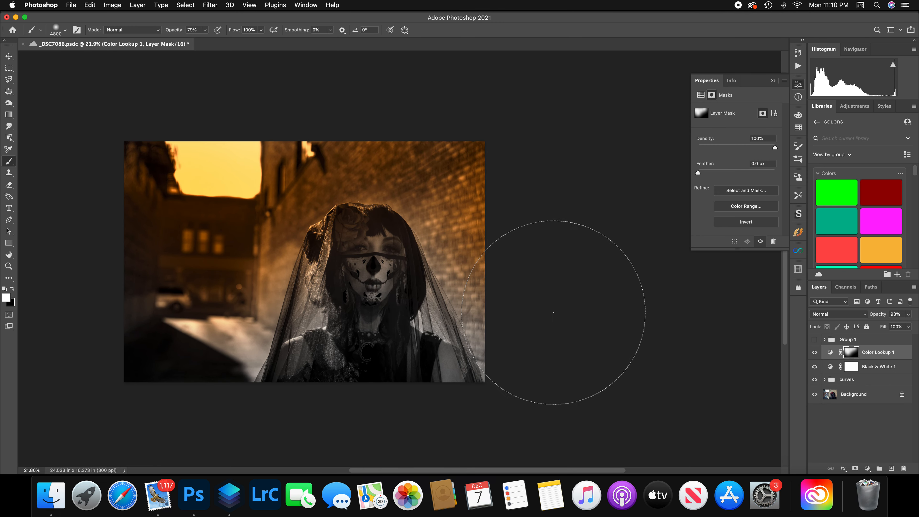
{"action": "left_click", "coordinate": [515, 319]}
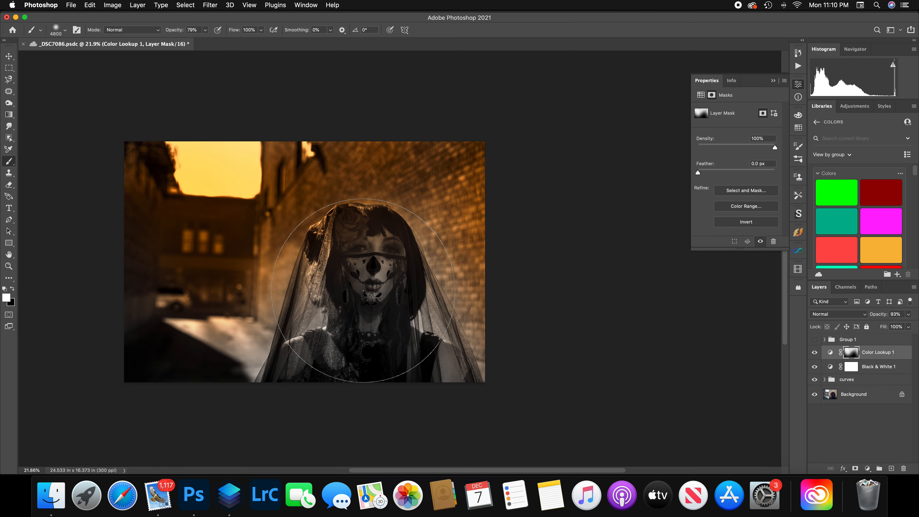
Reduce the brush size to 4000 and paint white on the Color Lookup mask over the woman's torso and face
{"action": "key", "text": "bracketleft"}
{"action": "key", "text": "bracketleft"}
{"action": "key", "text": "bracketleft"}
{"action": "key", "text": "bracketleft"}
{"action": "key", "text": "bracketleft"}
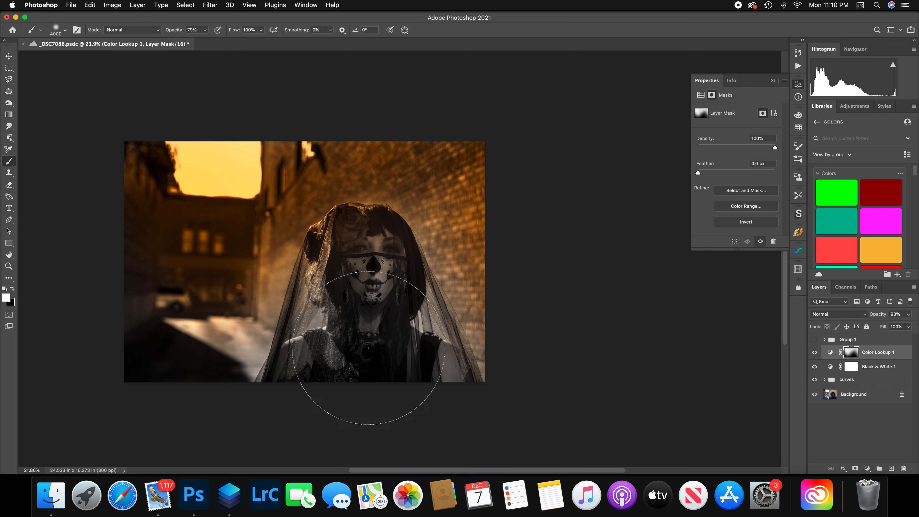
{"action": "left_click", "coordinate": [340, 376]}
{"action": "left_click", "coordinate": [332, 387]}
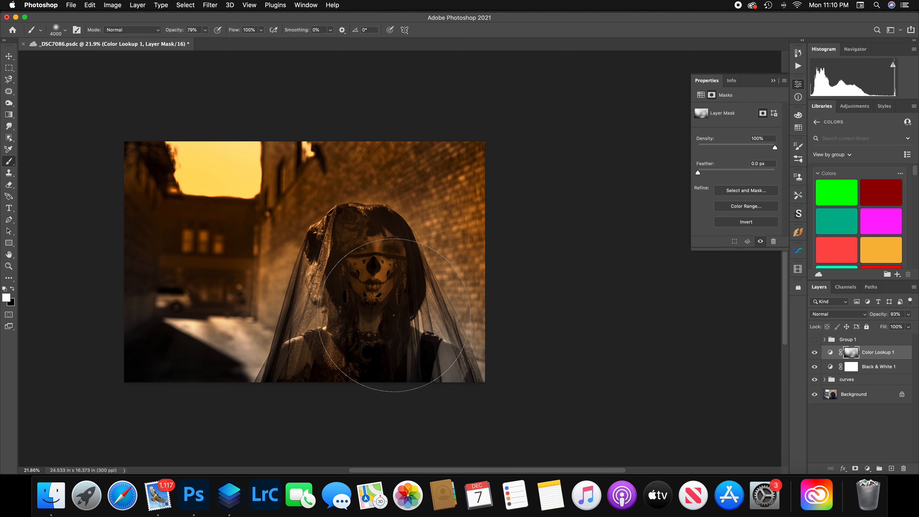
Paint white on the Color Lookup mask over the veil's lower outer corner, and at 12% brush opacity over the alley pavement and buildings
{"action": "left_click", "coordinate": [470, 383]}
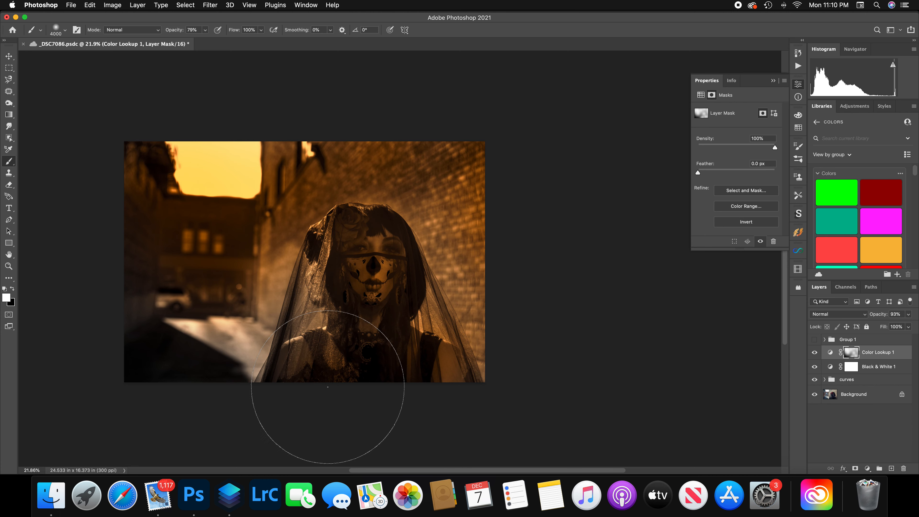
{"action": "scroll", "coordinate": [343, 362], "scroll_direction": "down", "scroll_amount": 2}
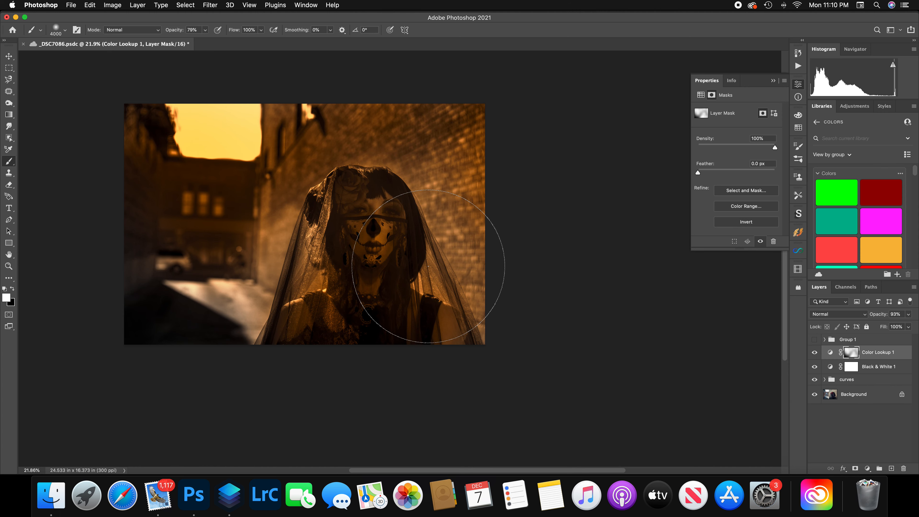
{"action": "scroll", "coordinate": [435, 193], "scroll_direction": "up", "scroll_amount": 5}
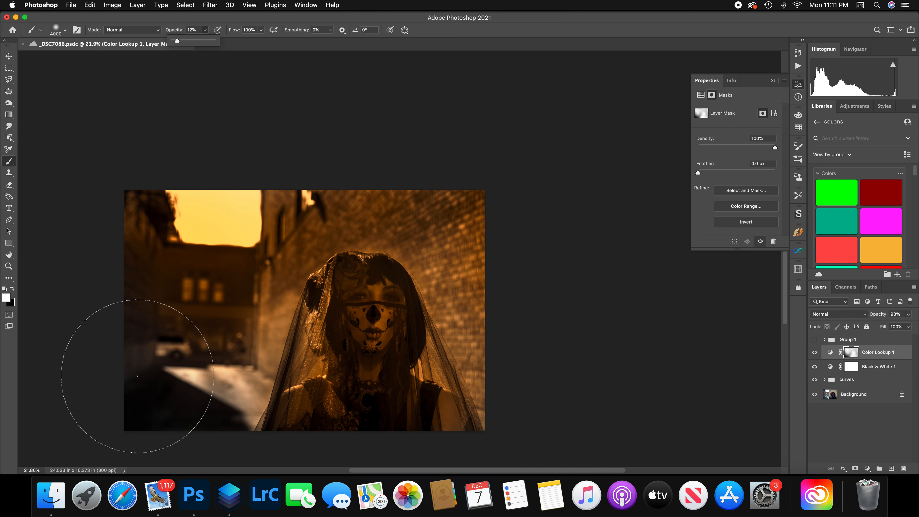
{"action": "mouse_move", "coordinate": [248, 424]}
{"action": "left_mouse_down"}
{"action": "mouse_move", "coordinate": [163, 394]}
{"action": "mouse_move", "coordinate": [126, 357]}
{"action": "mouse_move", "coordinate": [244, 396]}
{"action": "mouse_move", "coordinate": [186, 368]}
{"action": "mouse_move", "coordinate": [149, 326]}
{"action": "mouse_move", "coordinate": [180, 284]}
{"action": "mouse_move", "coordinate": [174, 265]}
{"action": "left_mouse_up"}
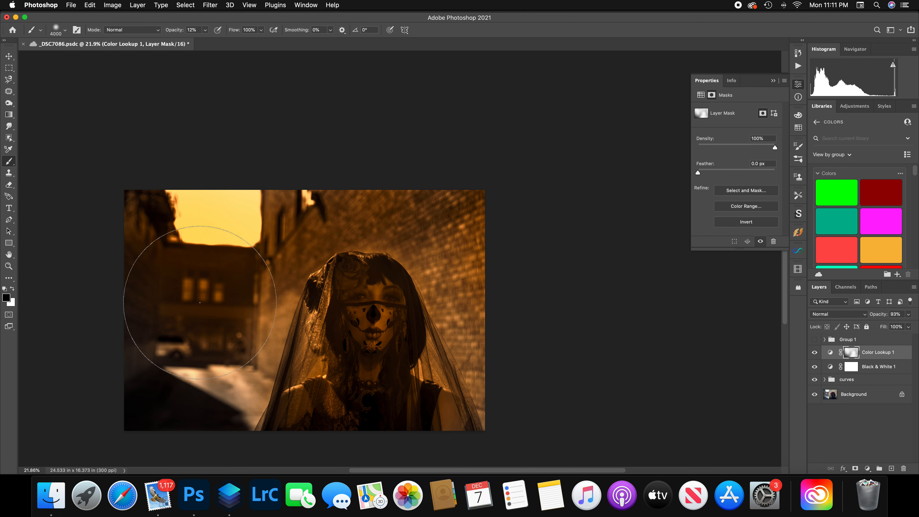
Paint black at 12% opacity on the Color Lookup mask over the woman's face and chest to soften the amber, and save the document
{"action": "mouse_move", "coordinate": [388, 374]}
{"action": "left_mouse_down"}
{"action": "mouse_move", "coordinate": [378, 396]}
{"action": "mouse_move", "coordinate": [367, 335]}
{"action": "mouse_move", "coordinate": [393, 321]}
{"action": "mouse_move", "coordinate": [431, 398]}
{"action": "mouse_move", "coordinate": [372, 335]}
{"action": "mouse_move", "coordinate": [333, 372]}
{"action": "mouse_move", "coordinate": [286, 391]}
{"action": "mouse_move", "coordinate": [312, 372]}
{"action": "mouse_move", "coordinate": [360, 299]}
{"action": "mouse_move", "coordinate": [324, 405]}
{"action": "mouse_move", "coordinate": [348, 305]}
{"action": "mouse_move", "coordinate": [338, 396]}
{"action": "mouse_move", "coordinate": [385, 386]}
{"action": "mouse_move", "coordinate": [361, 377]}
{"action": "mouse_move", "coordinate": [400, 374]}
{"action": "mouse_move", "coordinate": [402, 342]}
{"action": "mouse_move", "coordinate": [353, 311]}
{"action": "mouse_move", "coordinate": [385, 408]}
{"action": "mouse_move", "coordinate": [403, 403]}
{"action": "mouse_move", "coordinate": [361, 328]}
{"action": "left_mouse_up"}
{"action": "mouse_move", "coordinate": [394, 376]}
{"action": "left_mouse_down"}
{"action": "mouse_move", "coordinate": [401, 402]}
{"action": "mouse_move", "coordinate": [412, 375]}
{"action": "left_mouse_up"}
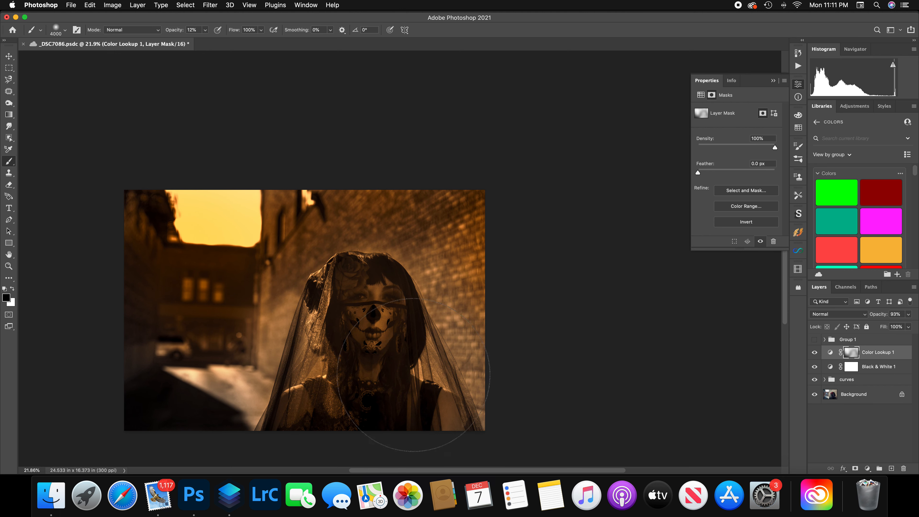
{"action": "key", "text": "super+s"}
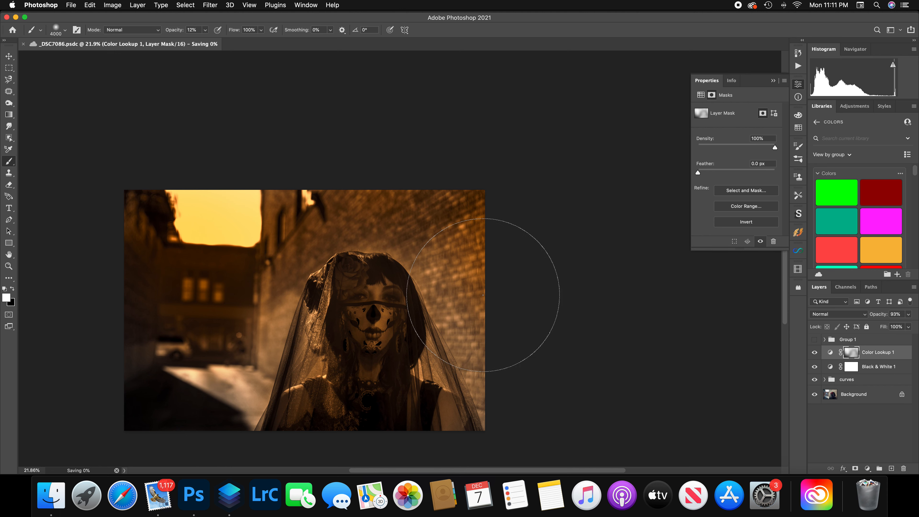
Reduce the brush size to 1600 with white as the foreground colour for the Color Lookup mask
{"action": "key", "text": "bracketleft"}
{"action": "key", "text": "bracketleft"}
{"action": "key", "text": "bracketleft"}
{"action": "key", "text": "bracketleft"}
{"action": "key", "text": "bracketleft"}
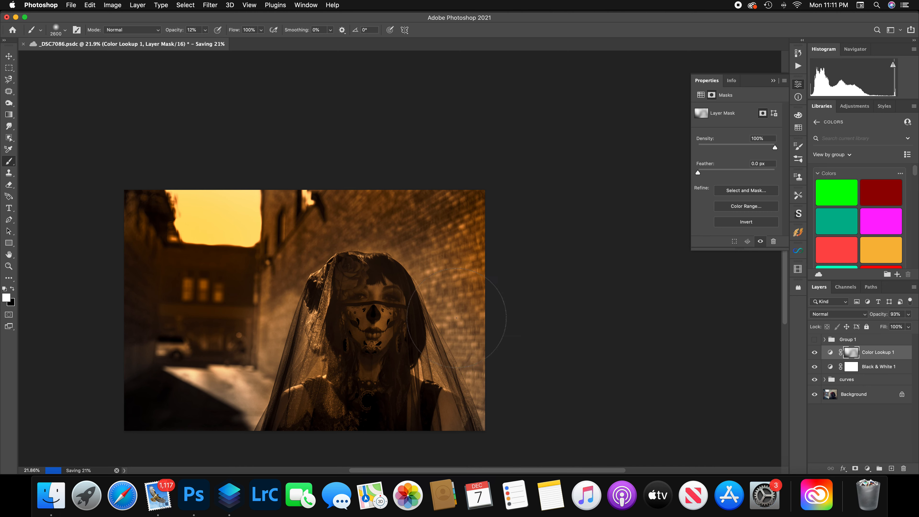
{"action": "key", "text": "bracketleft"}
{"action": "key", "text": "bracketleft"}
{"action": "scroll", "coordinate": [464, 324], "scroll_direction": "up", "scroll_amount": 2}
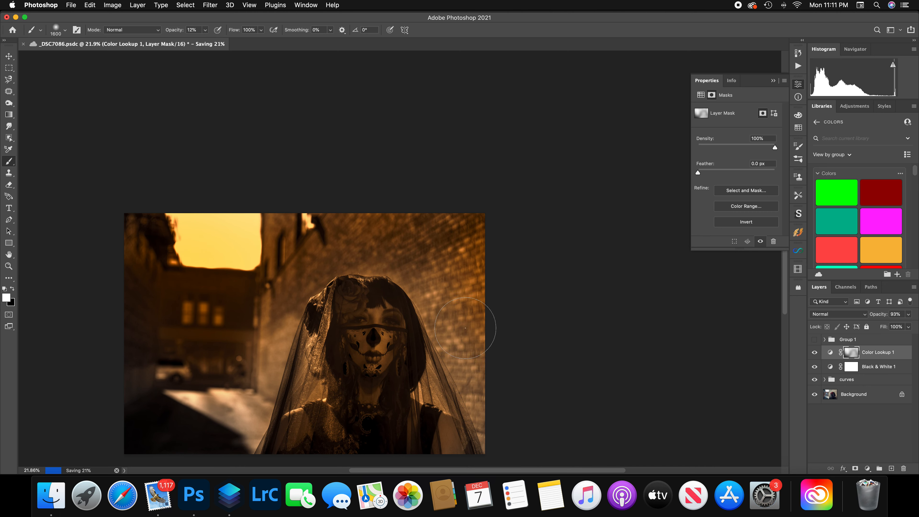